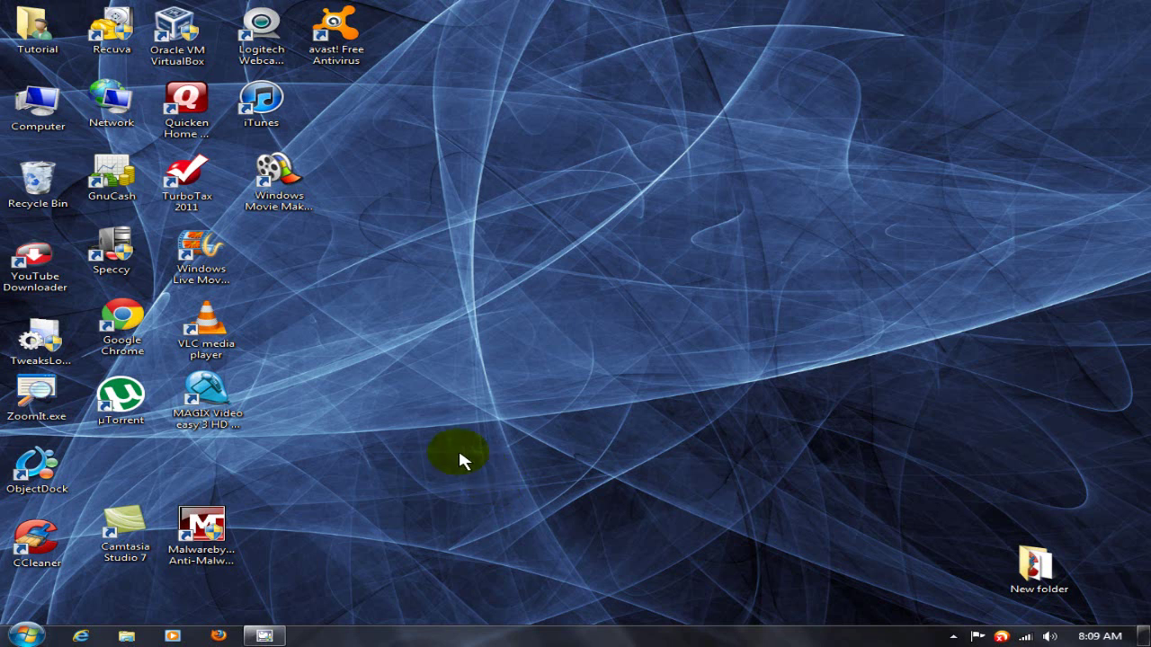
- Launch Windows Movie Maker 2.6 from its desktop shortcut
click(276, 171)
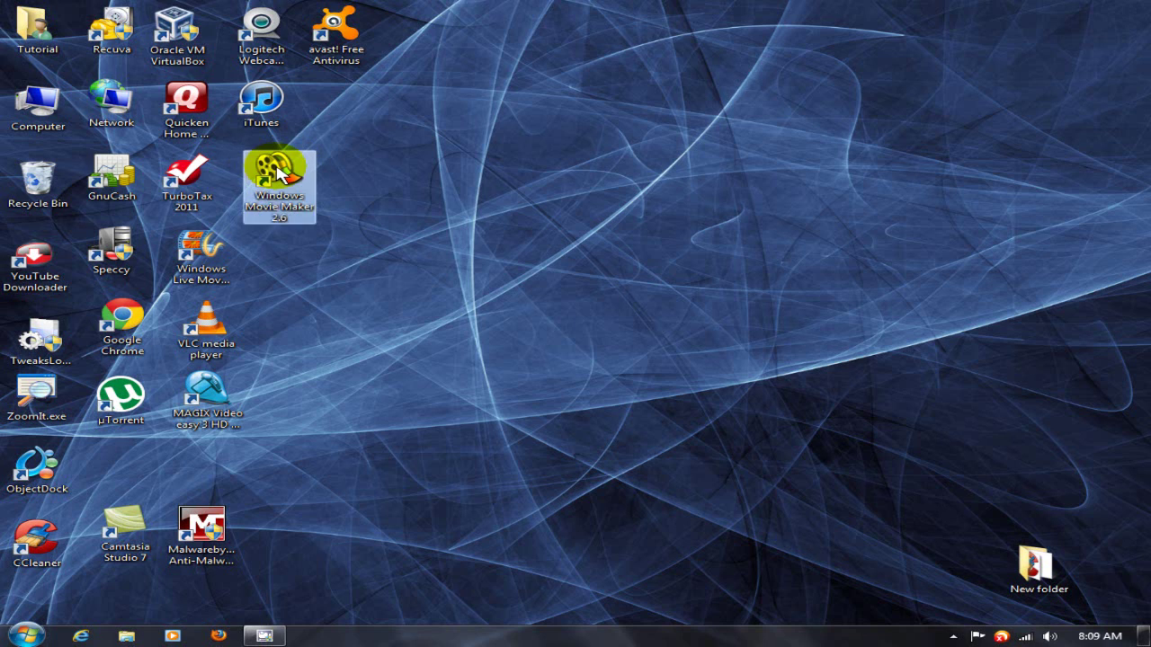
double_click(279, 173)
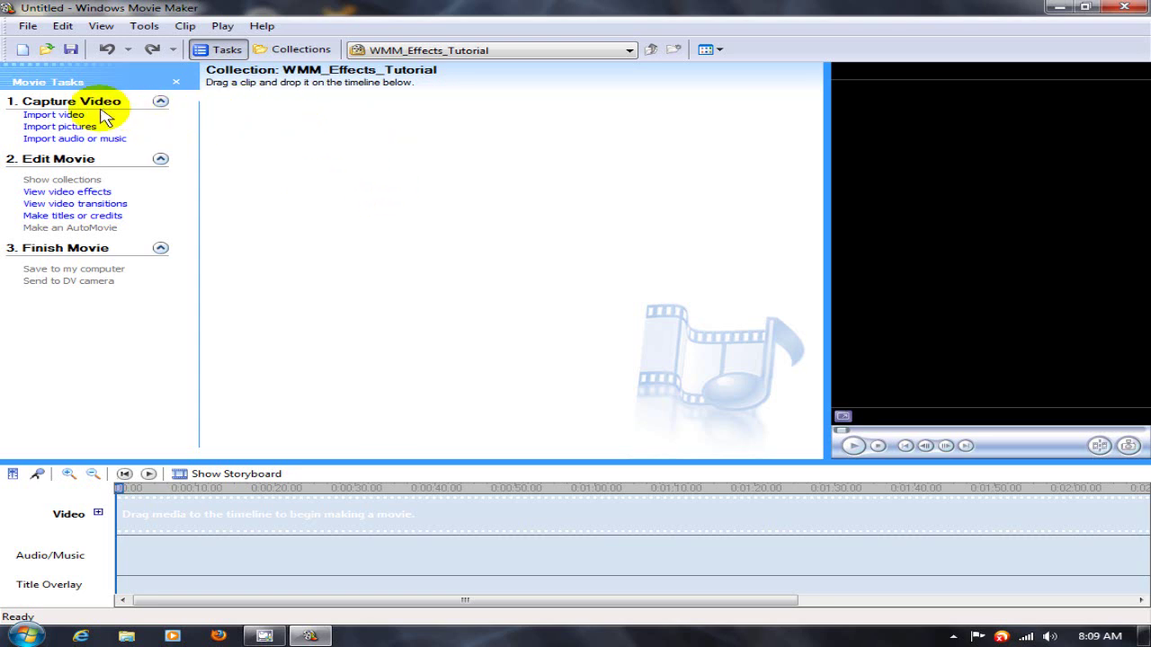
- Import WMM_Effects_Tutorial.wmv into the collection as a clip
click(50, 116)
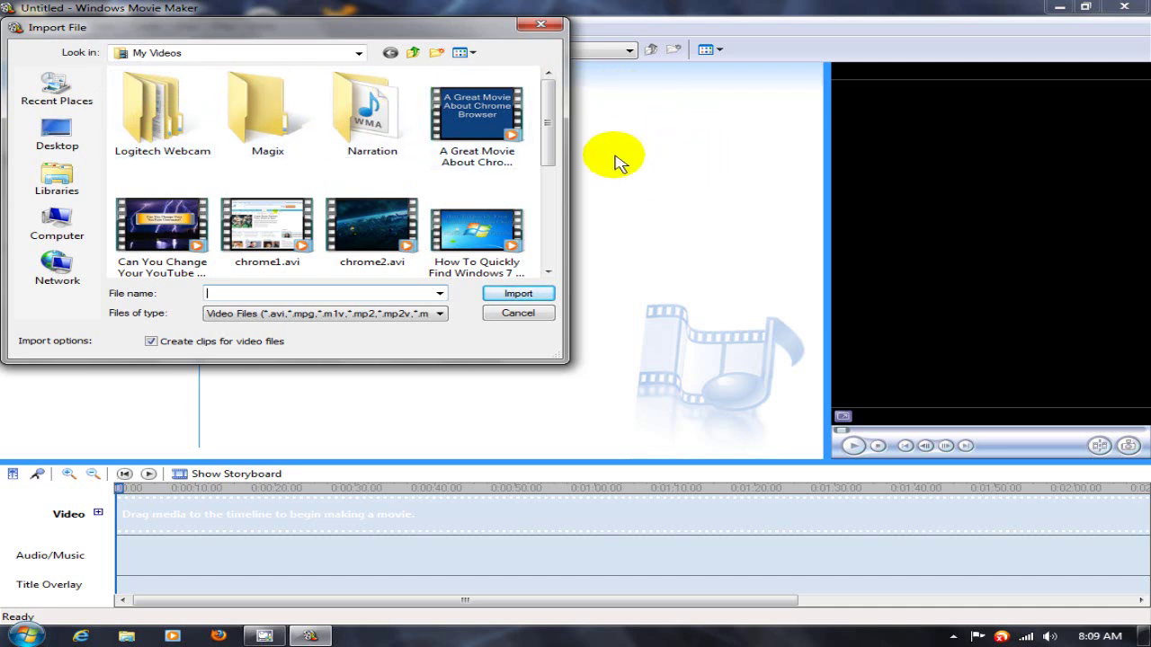
drag(551, 112, 578, 248)
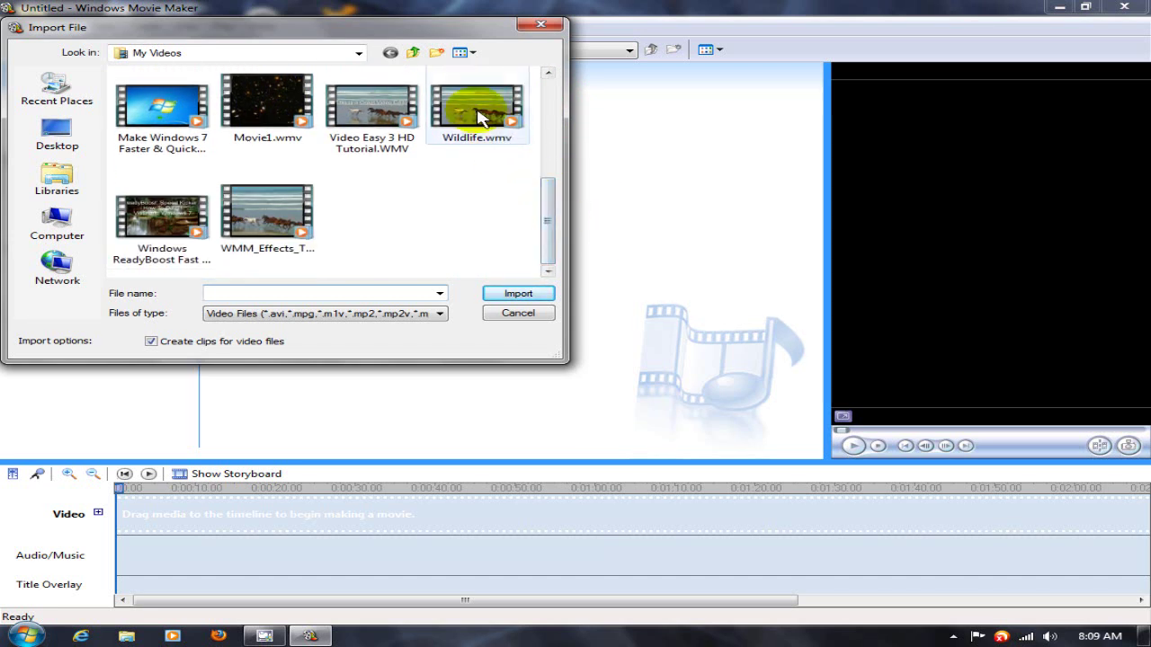
click(270, 217)
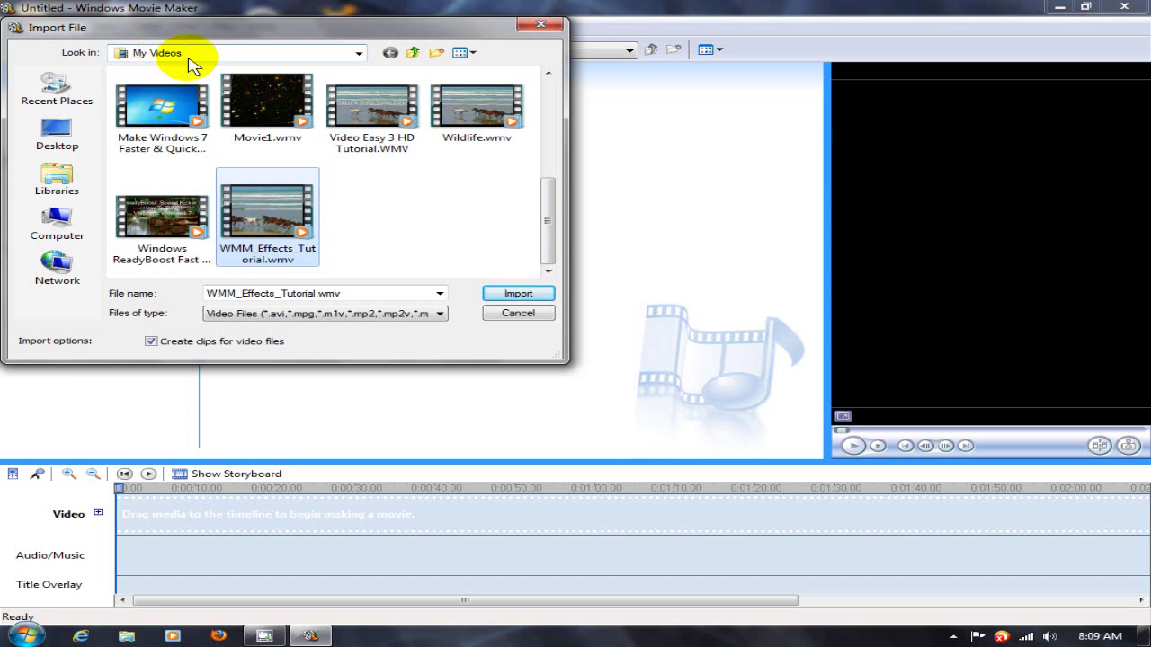
click(519, 295)
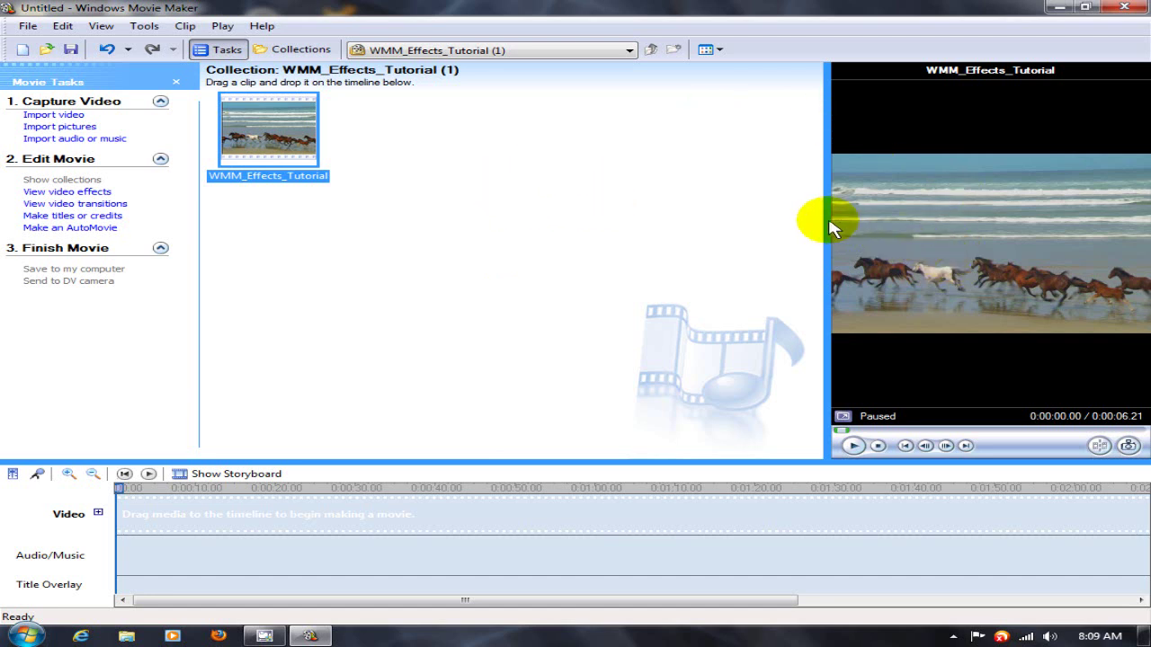
- Widen the preview monitor, drop the horse-beach clip on the Video track, and briefly play it
drag(826, 225, 496, 247)
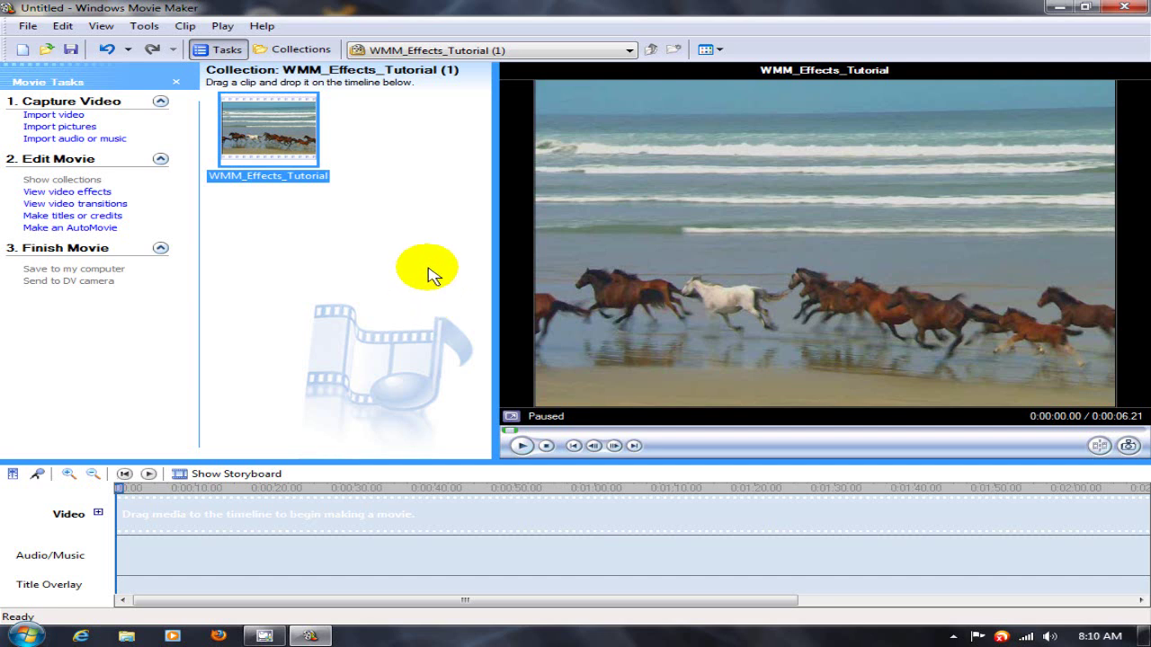
mouse_move(268, 128)
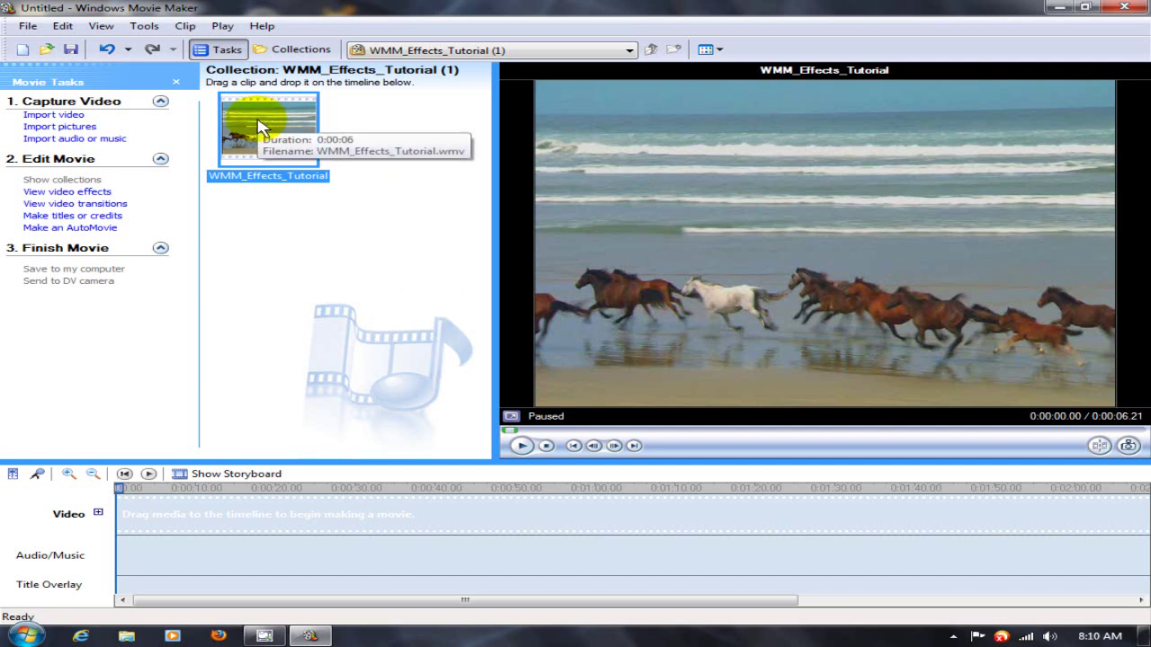
drag(258, 126, 254, 217)
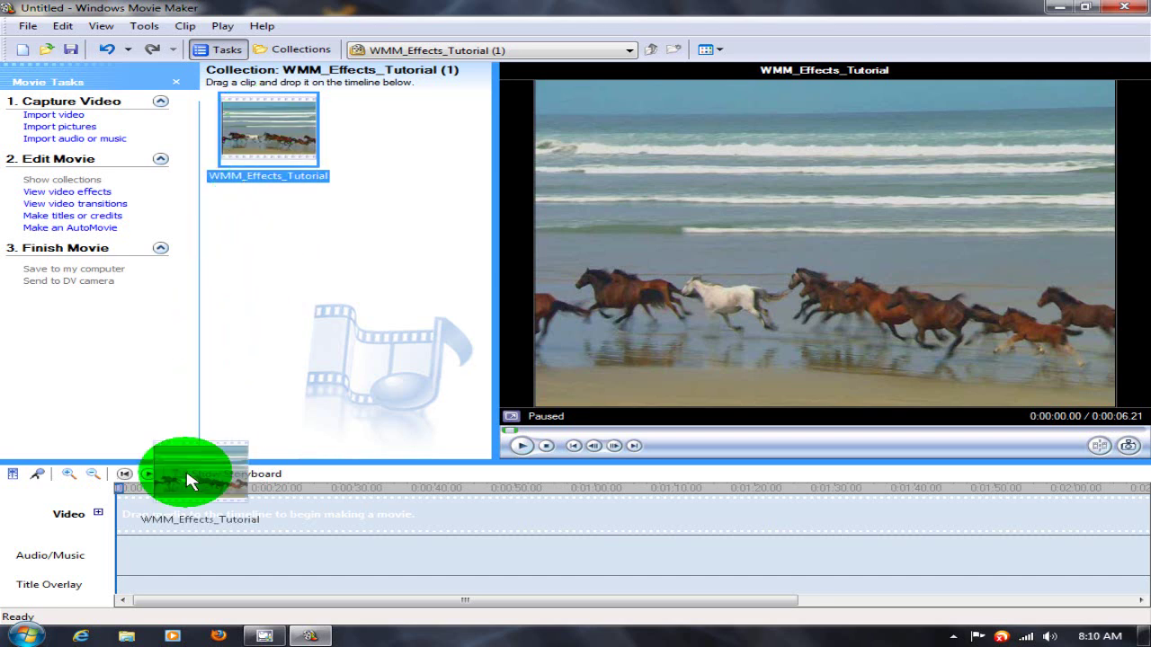
drag(253, 218, 166, 526)
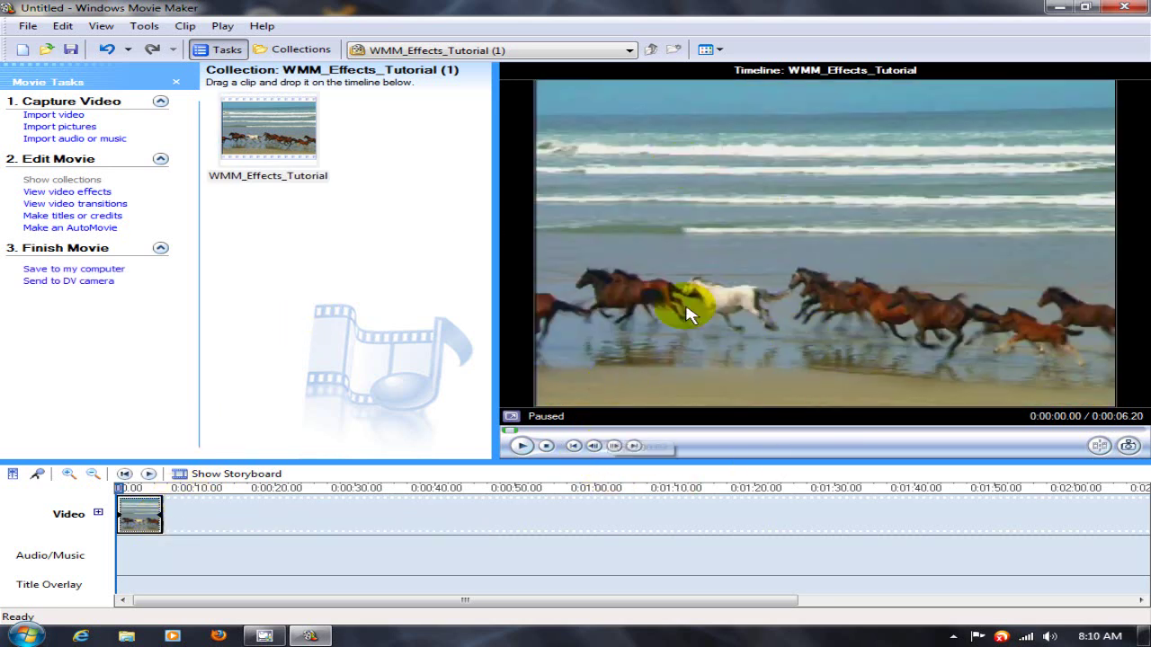
click(521, 446)
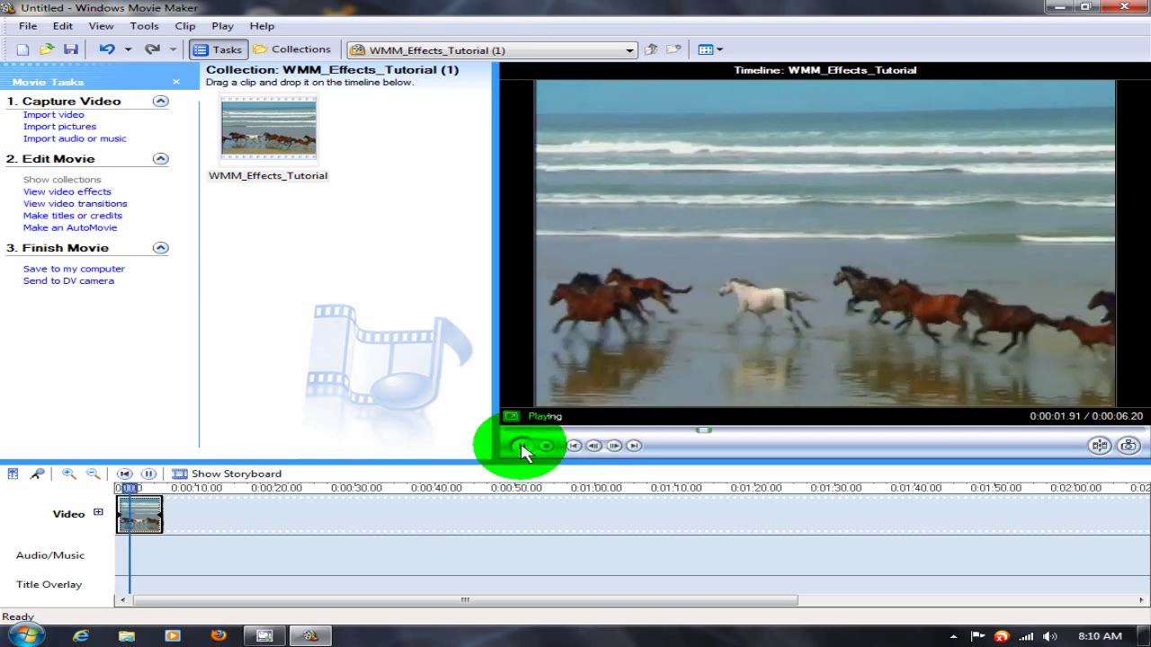
click(521, 446)
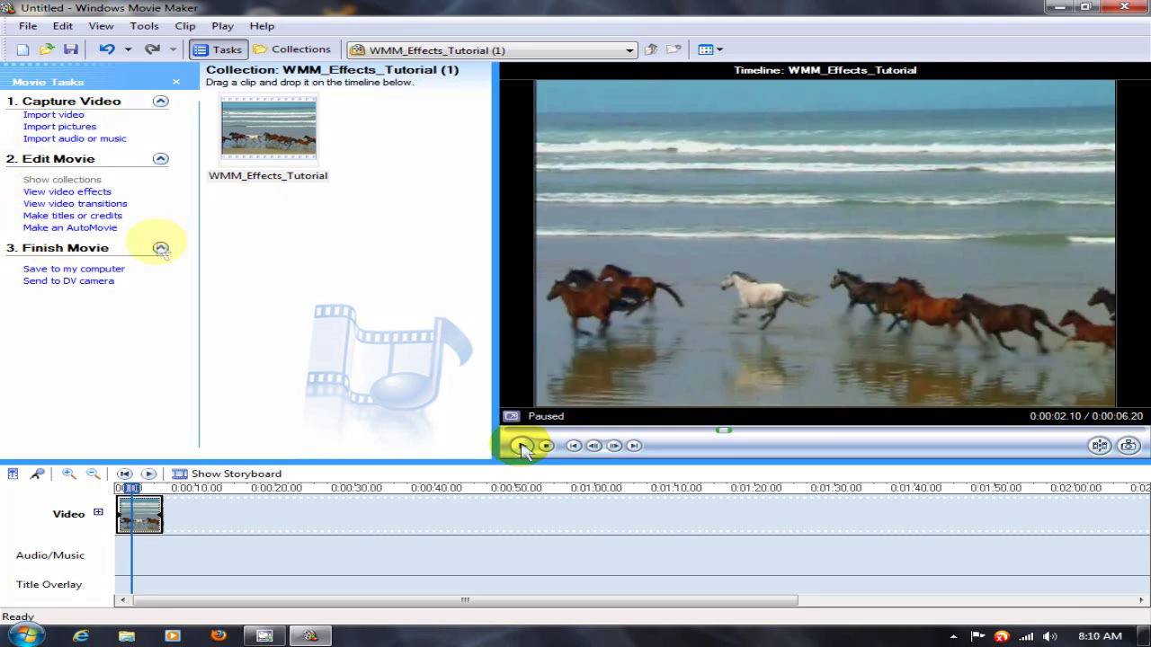
- Add a title at the movie's beginning reading 'This is a Movie about WMM Effects'
click(54, 217)
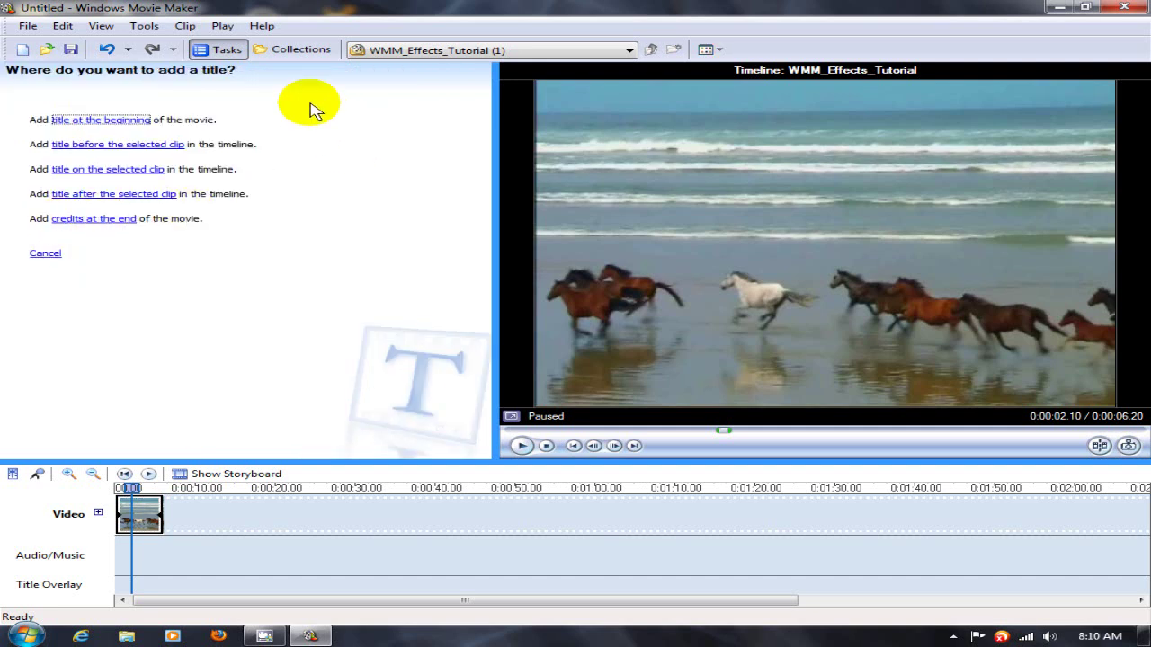
click(132, 124)
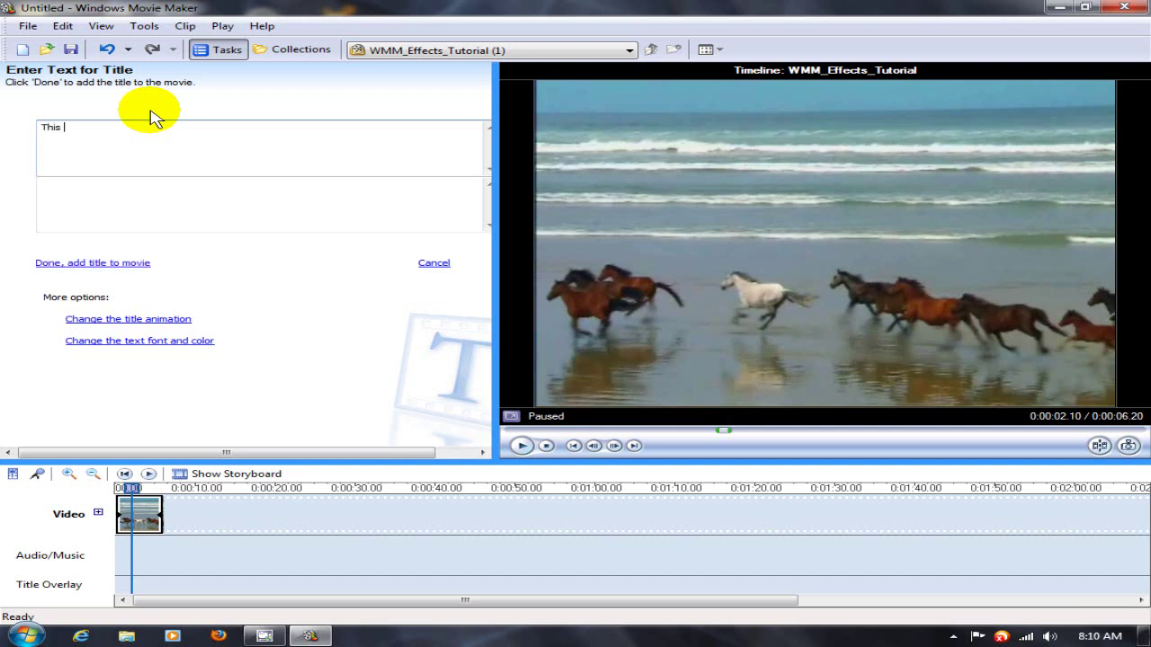
text(is a Movie about)
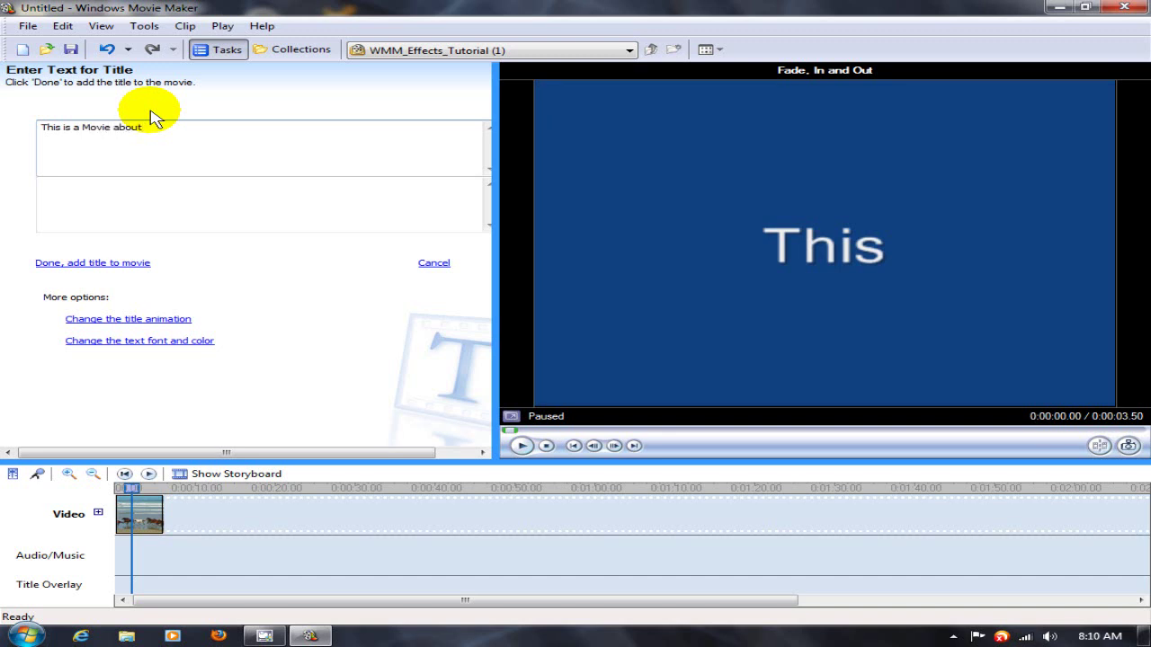
text(WMM Effects)
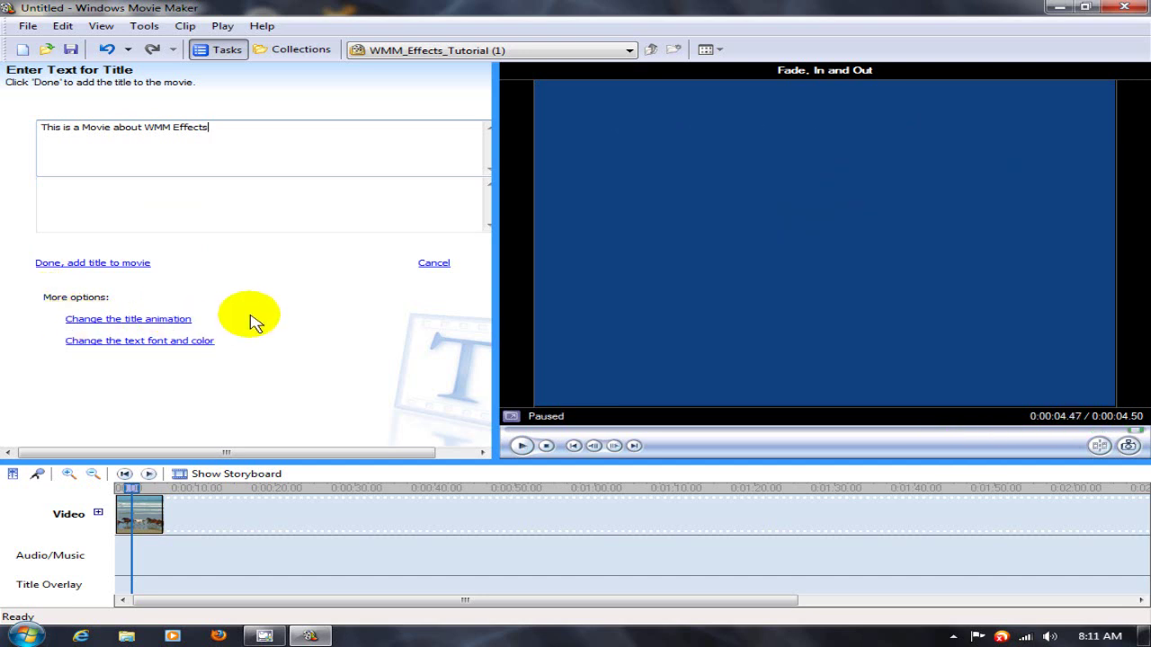
- Preview the Paint Drip, Mirror and Wow! title animations, then choose Mirror
click(117, 320)
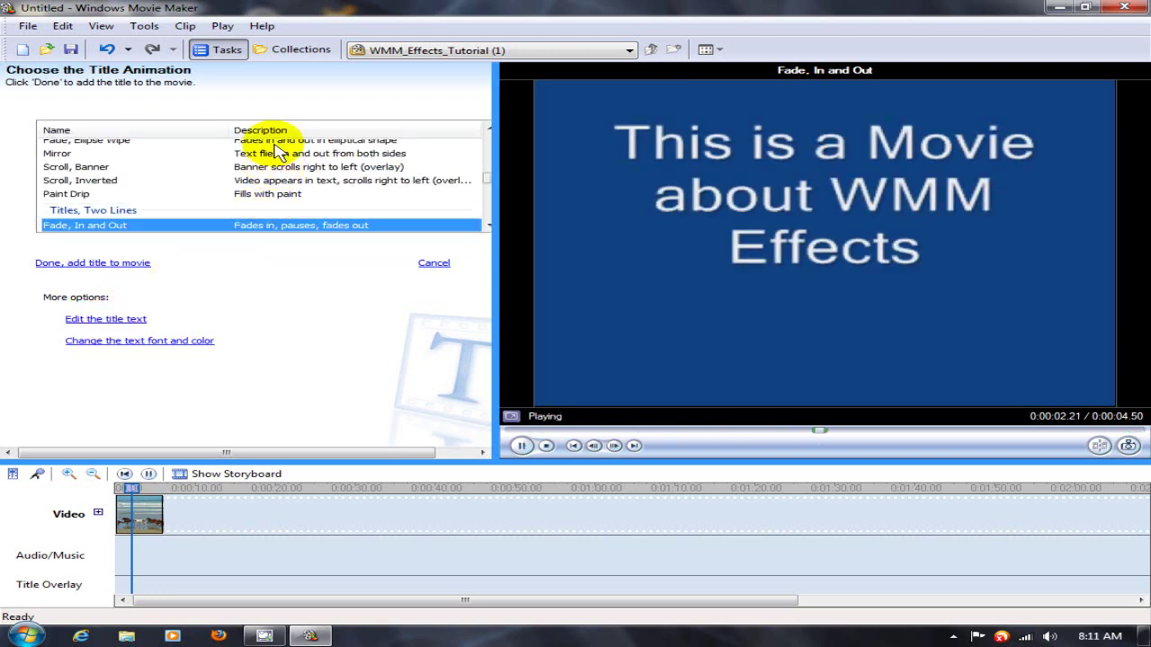
click(83, 194)
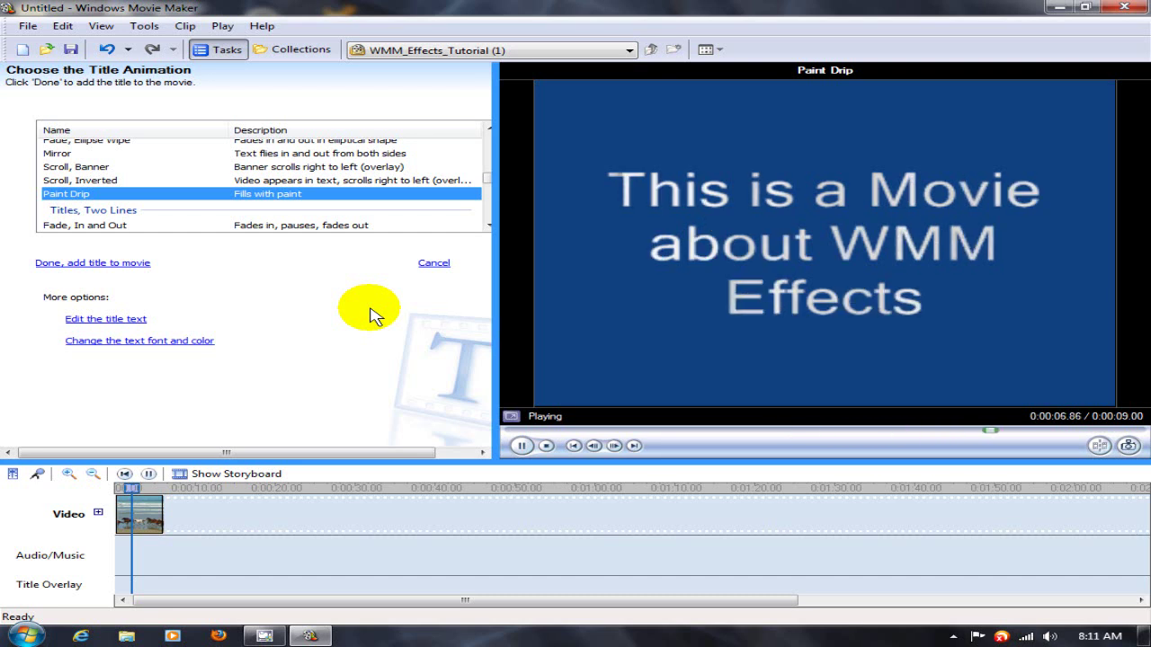
click(56, 154)
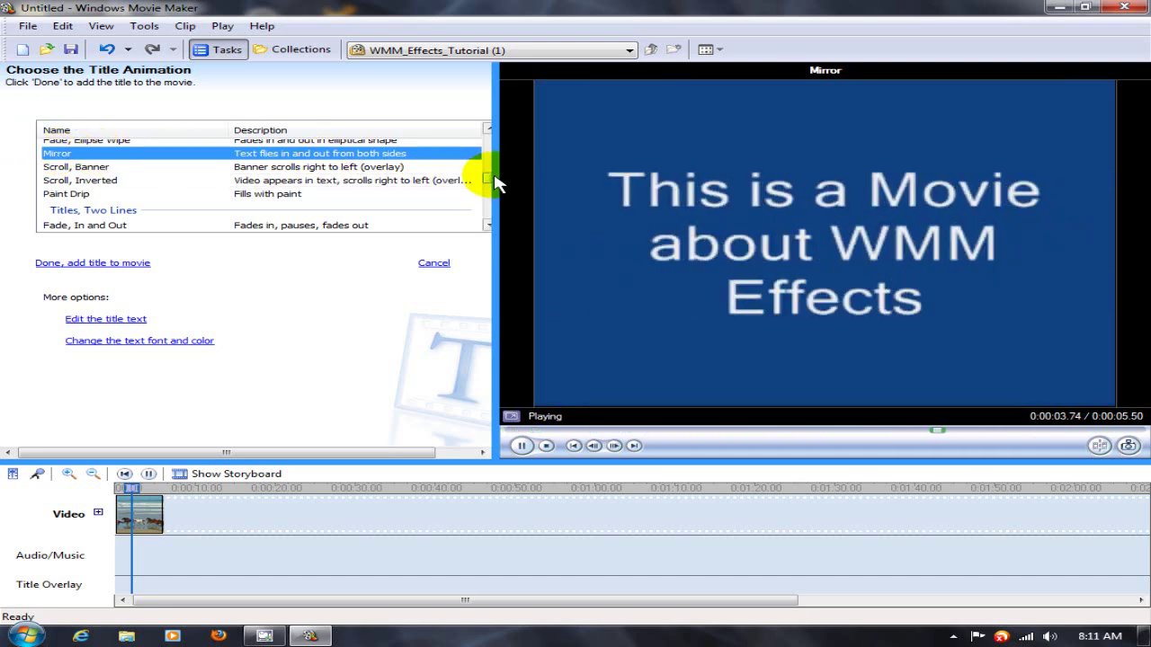
mouse_move(484, 191)
mouse_down()
mouse_move(486, 210)
mouse_move(489, 189)
mouse_move(517, 180)
mouse_move(492, 184)
mouse_move(495, 171)
mouse_up()
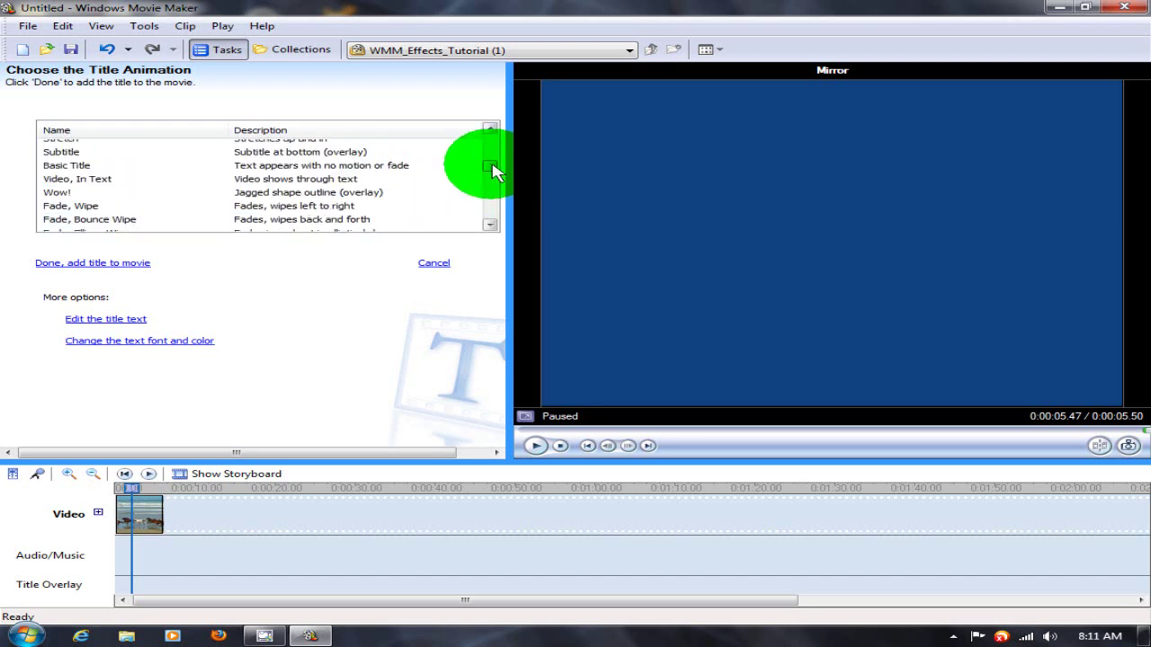
click(56, 192)
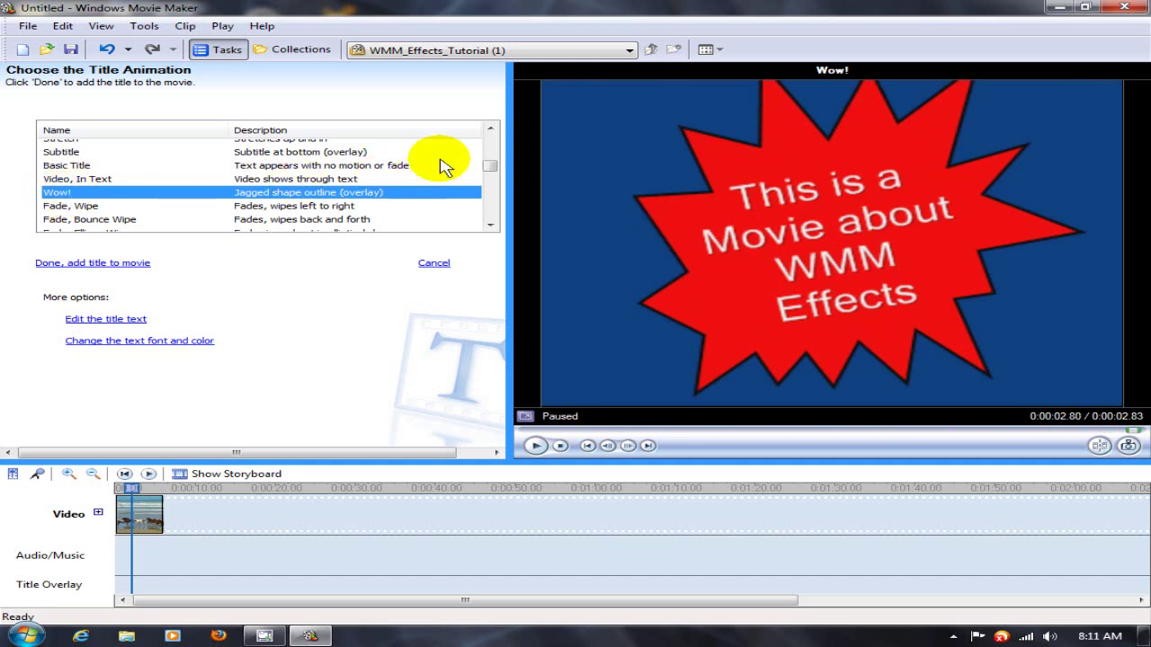
click(492, 171)
drag(492, 171, 492, 175)
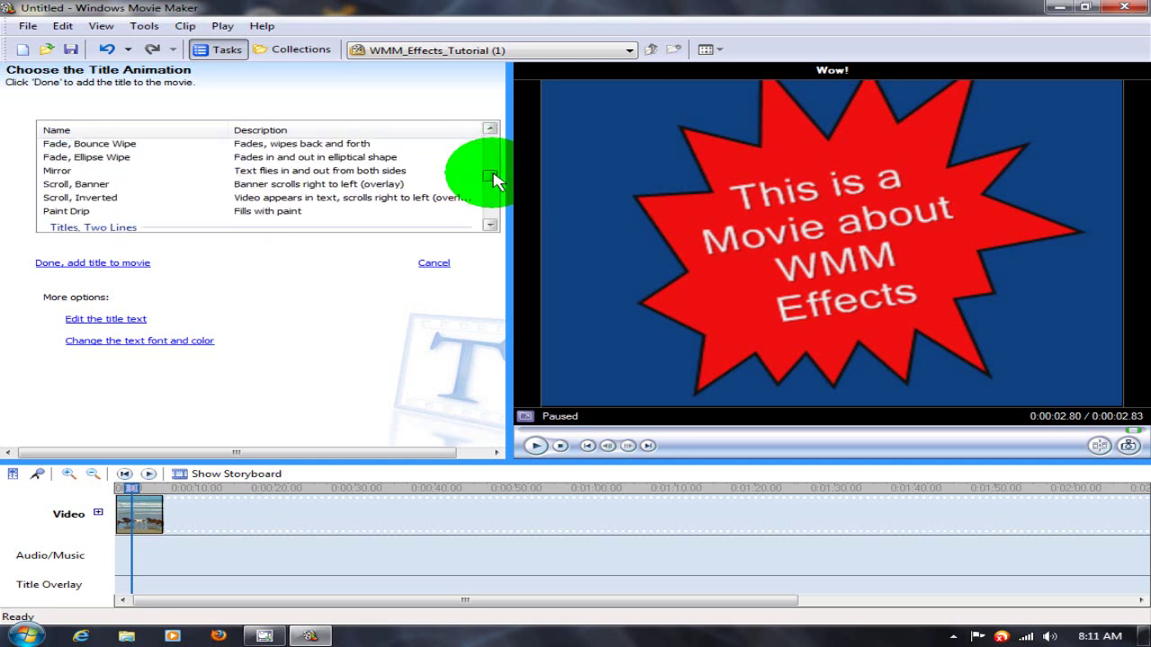
click(56, 171)
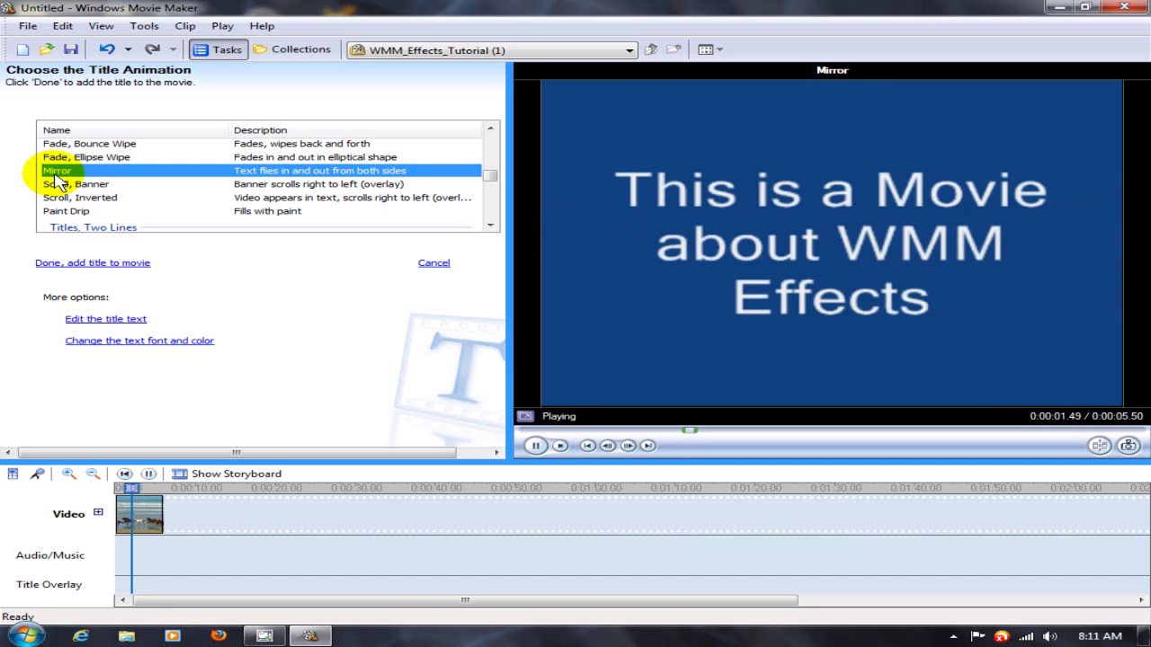
- Add the Mirror title ahead of the horse-beach clip and replay the movie from the start
click(67, 266)
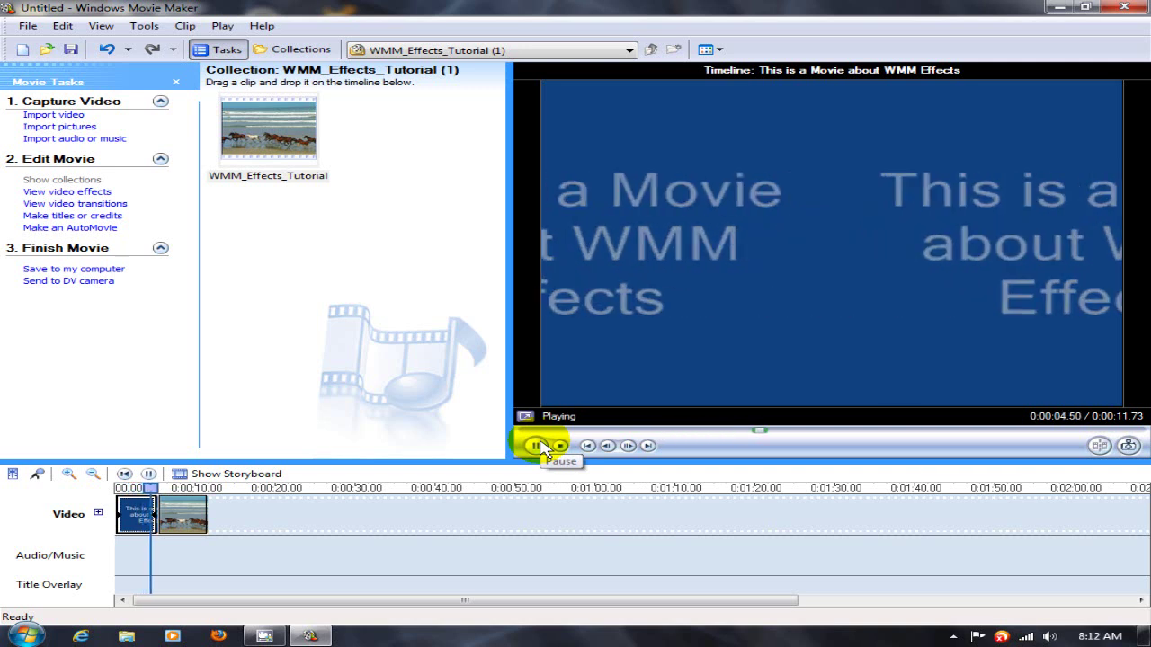
click(537, 446)
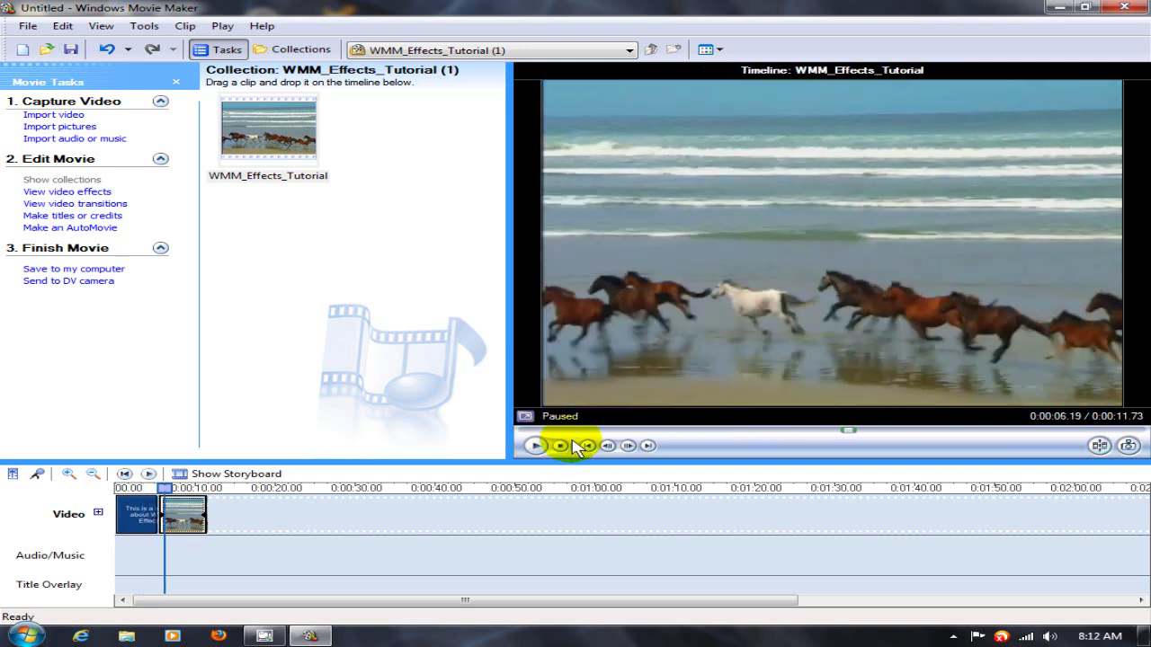
click(587, 446)
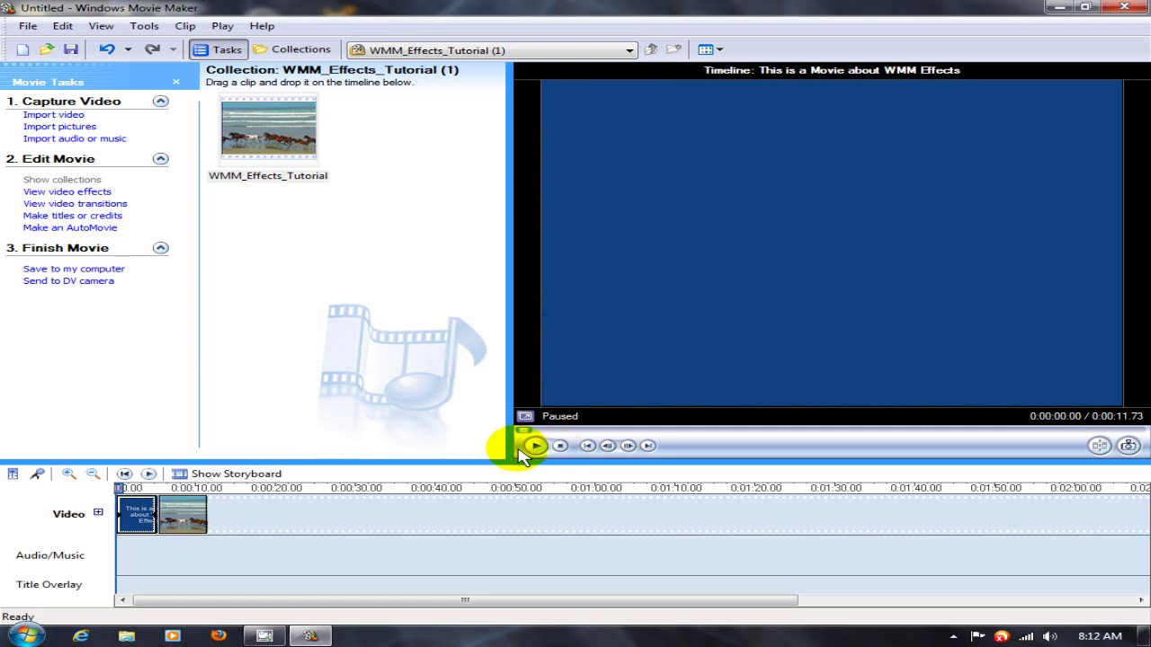
click(536, 446)
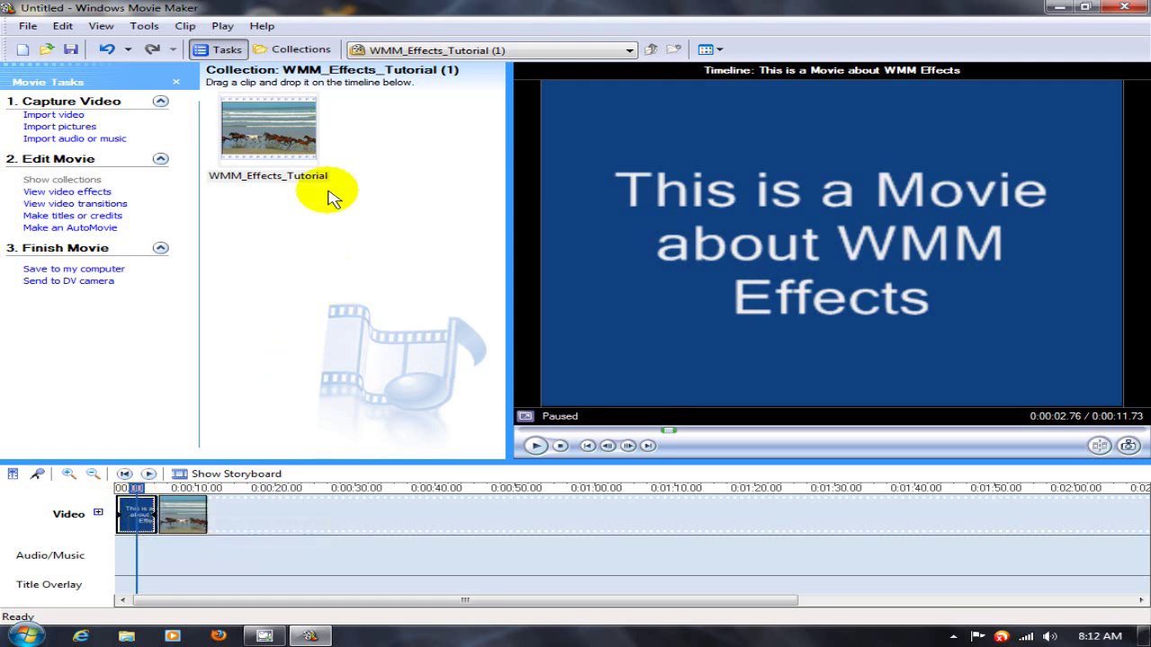
- Show the Video Effects pane and browse effects like Grayscale, Sepia Tone and Rotate
click(57, 194)
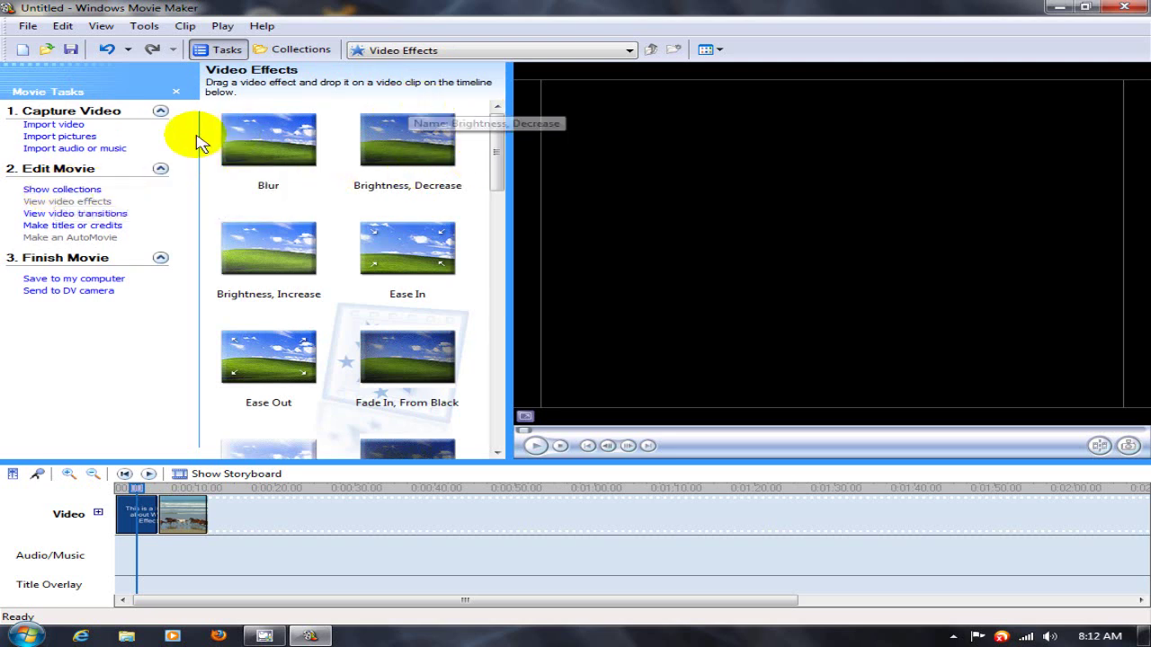
mouse_move(500, 135)
mouse_down()
mouse_move(498, 308)
mouse_move(535, 417)
mouse_move(548, 297)
mouse_move(402, 337)
mouse_up()
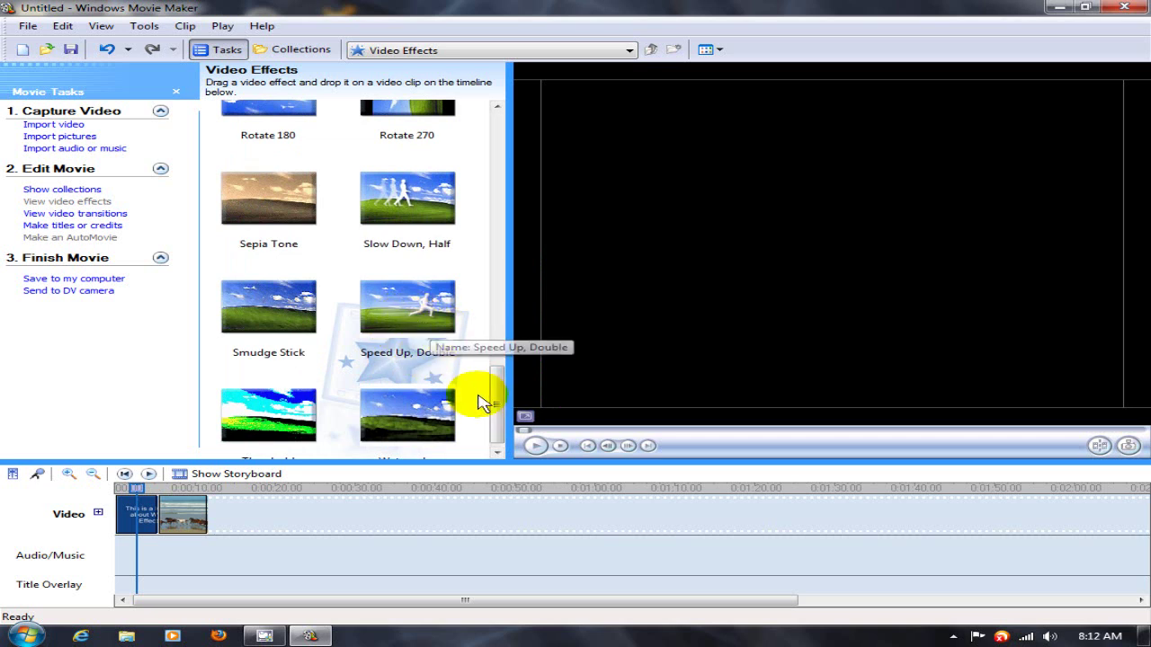
drag(503, 389, 502, 409)
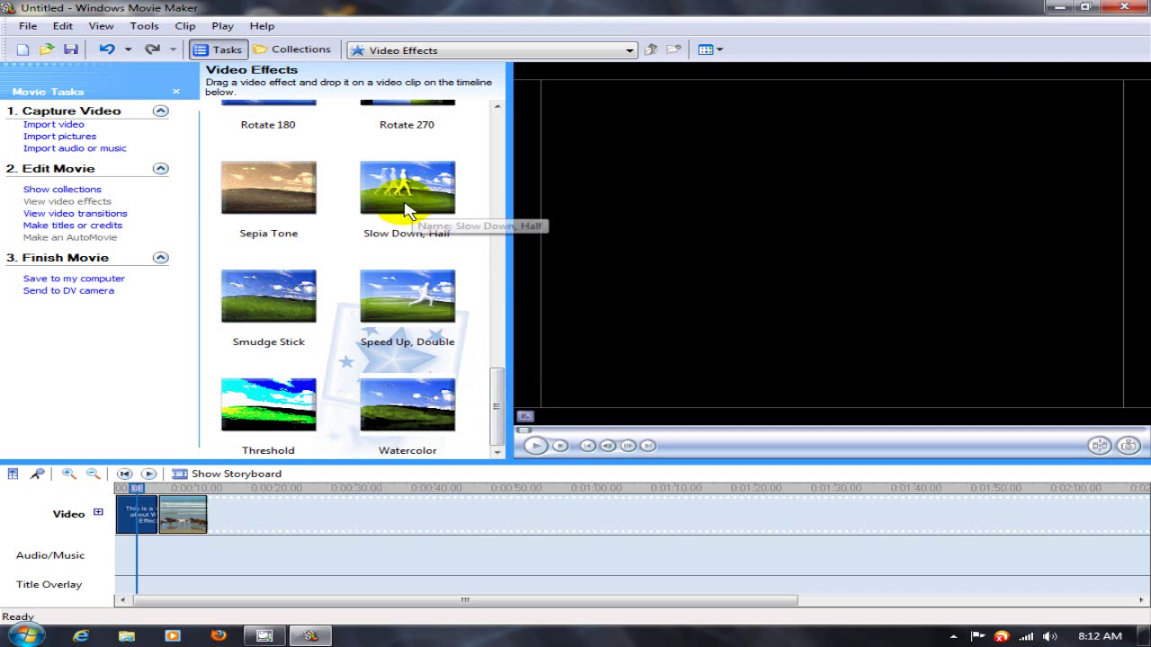
drag(499, 405, 511, 339)
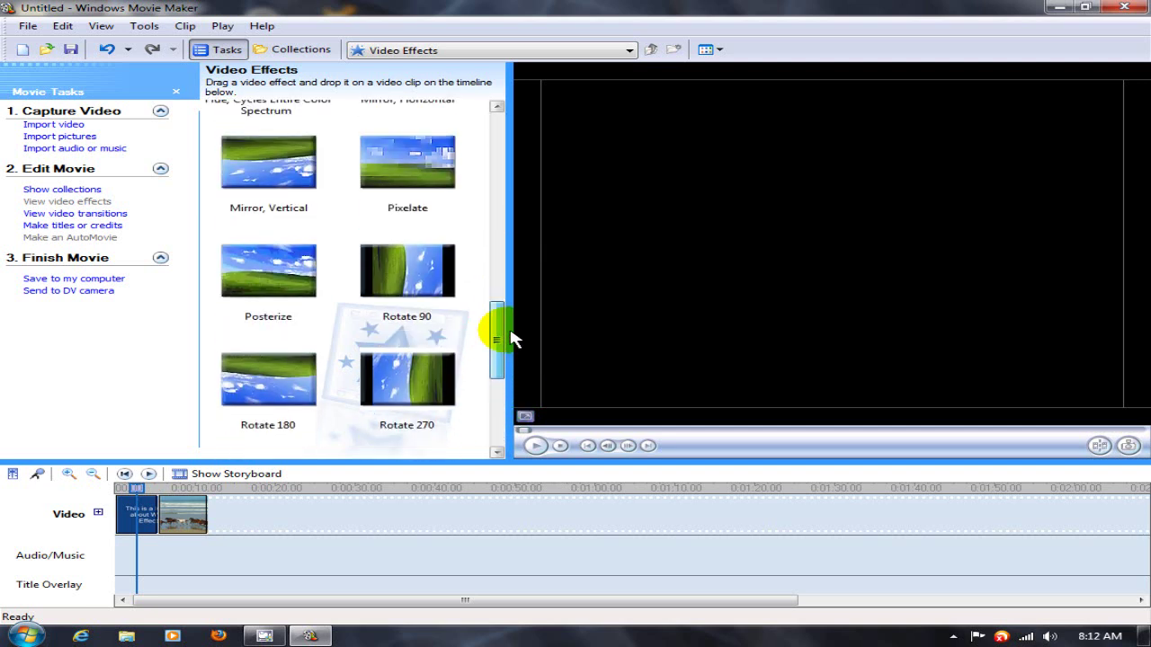
- Sample Rotate 270, Mirror Vertical, Film Grain and Film Age, Older, playing the Film Age, Older preview
click(416, 376)
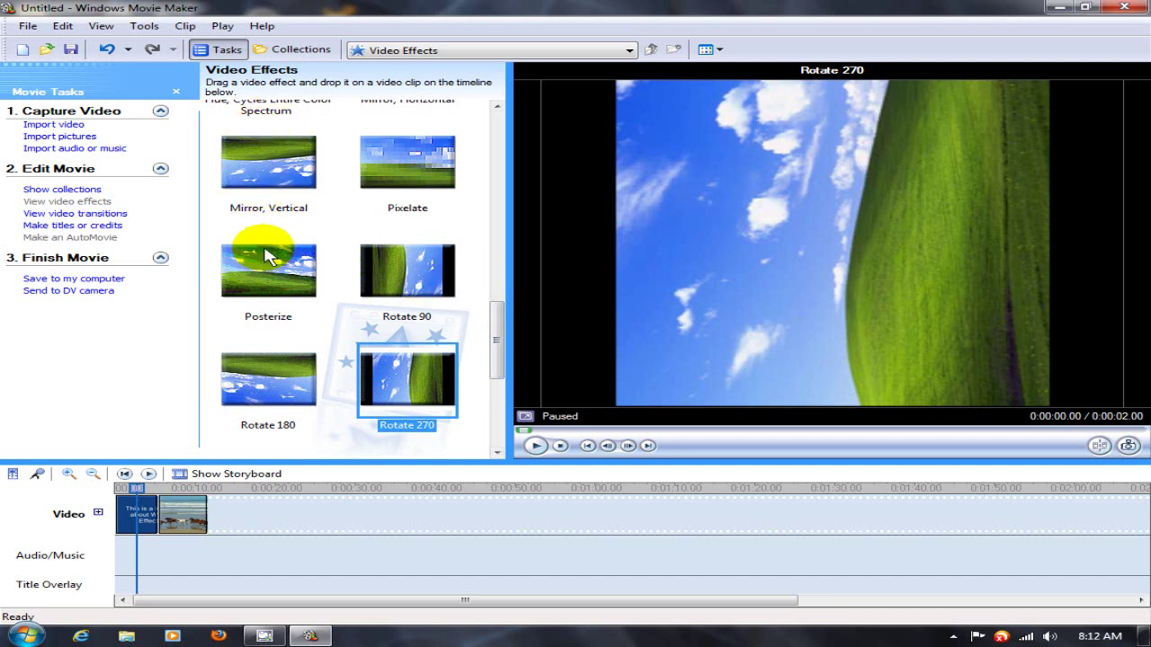
click(290, 175)
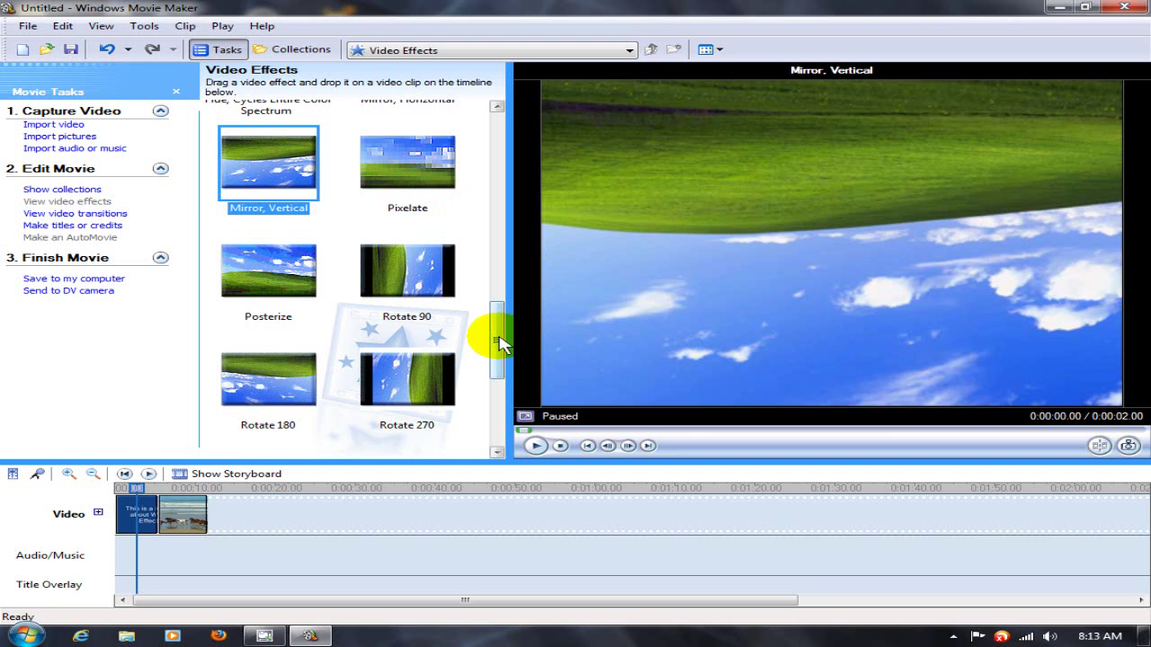
drag(501, 343, 516, 257)
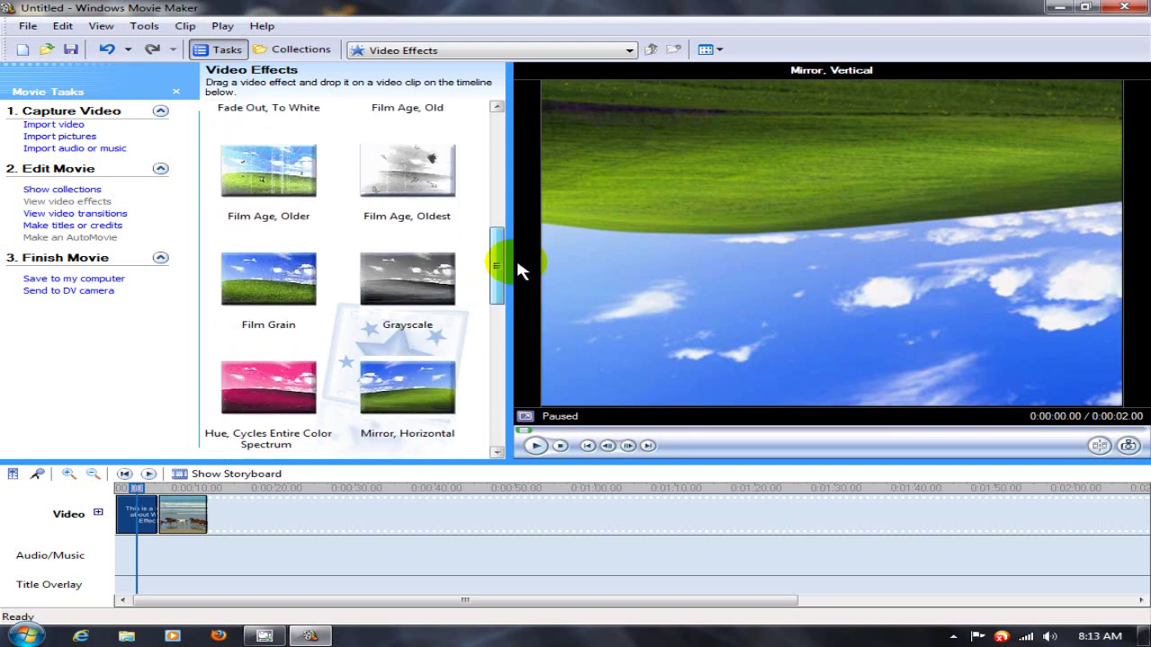
click(267, 288)
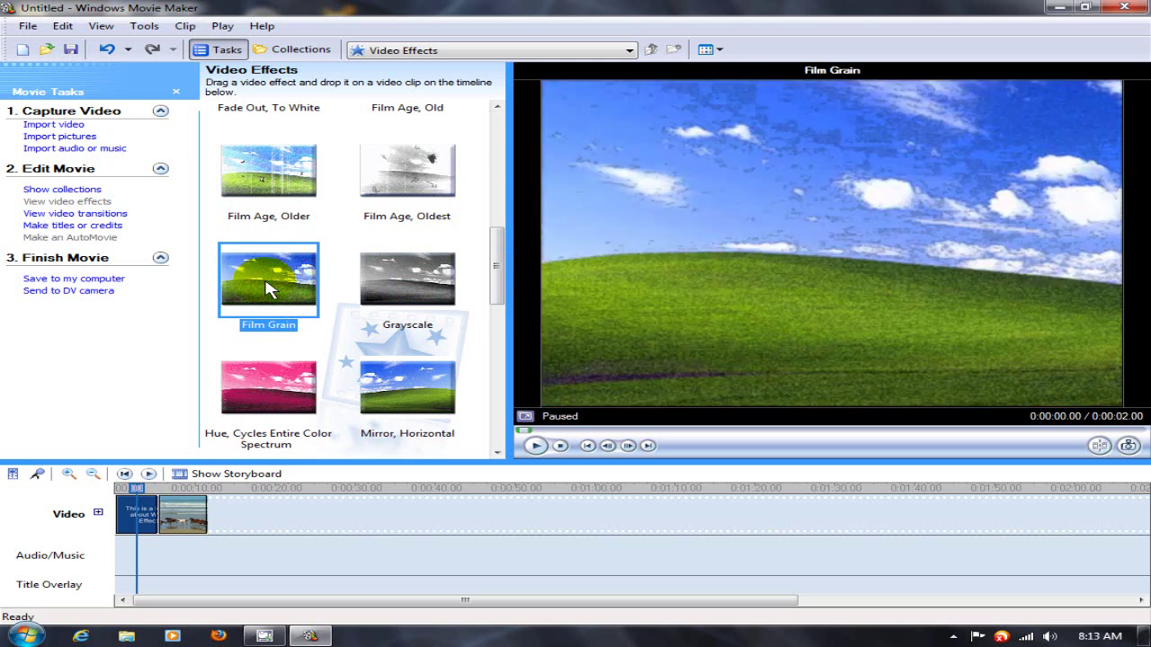
click(254, 173)
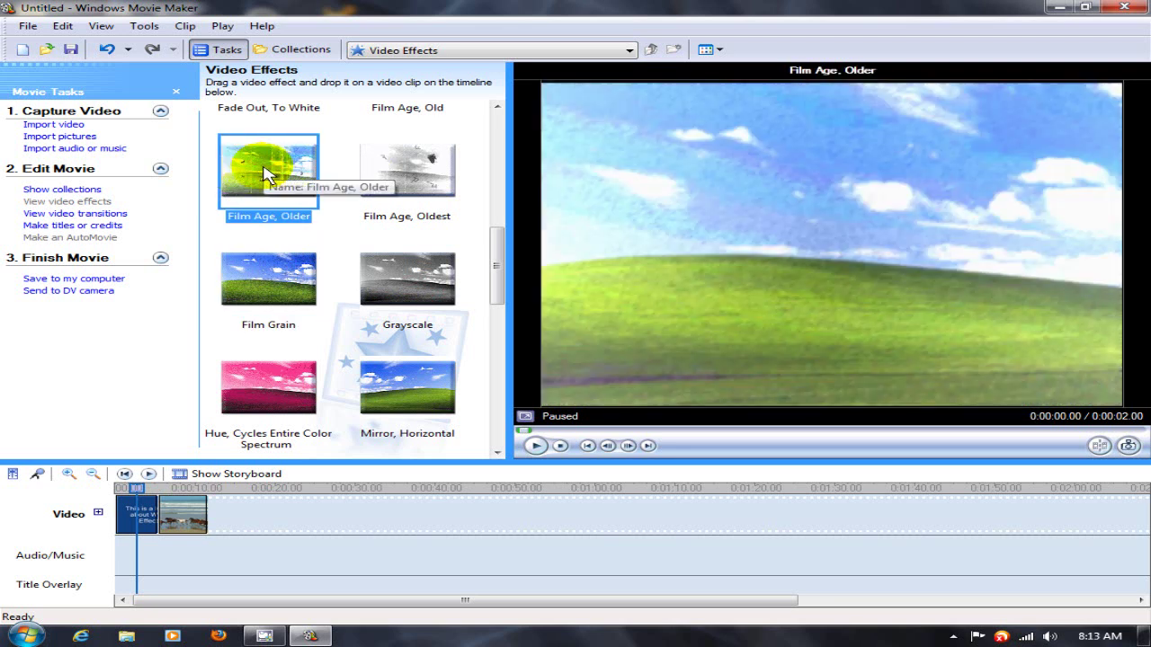
click(535, 446)
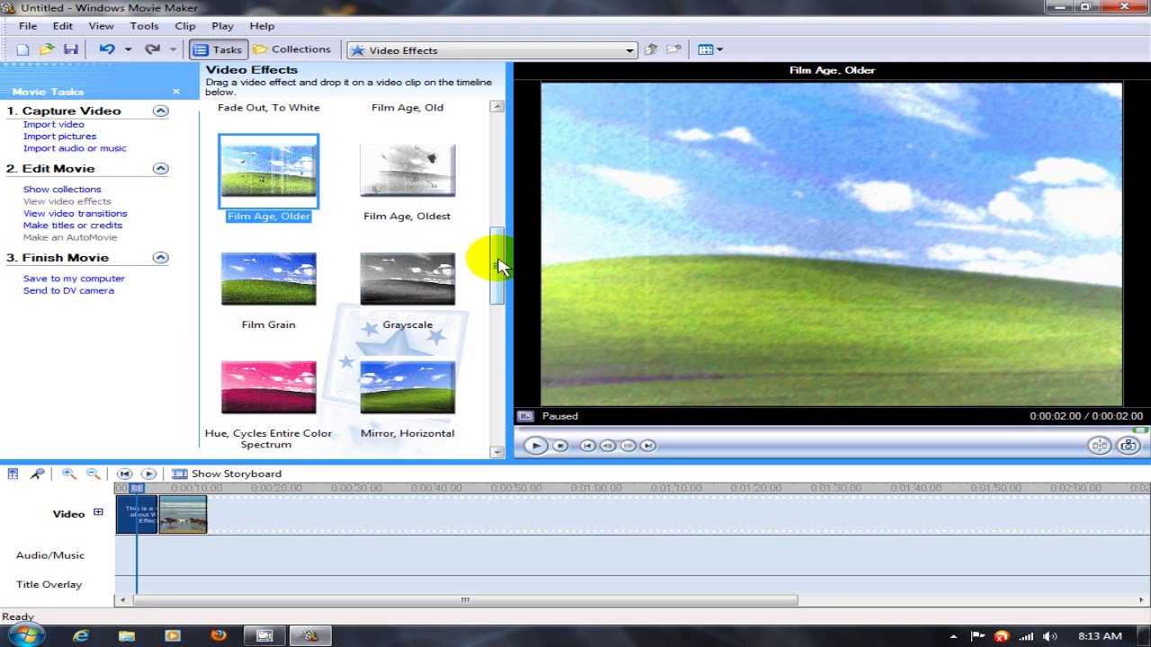
mouse_move(499, 266)
mouse_down()
mouse_move(513, 241)
mouse_move(517, 253)
mouse_up()
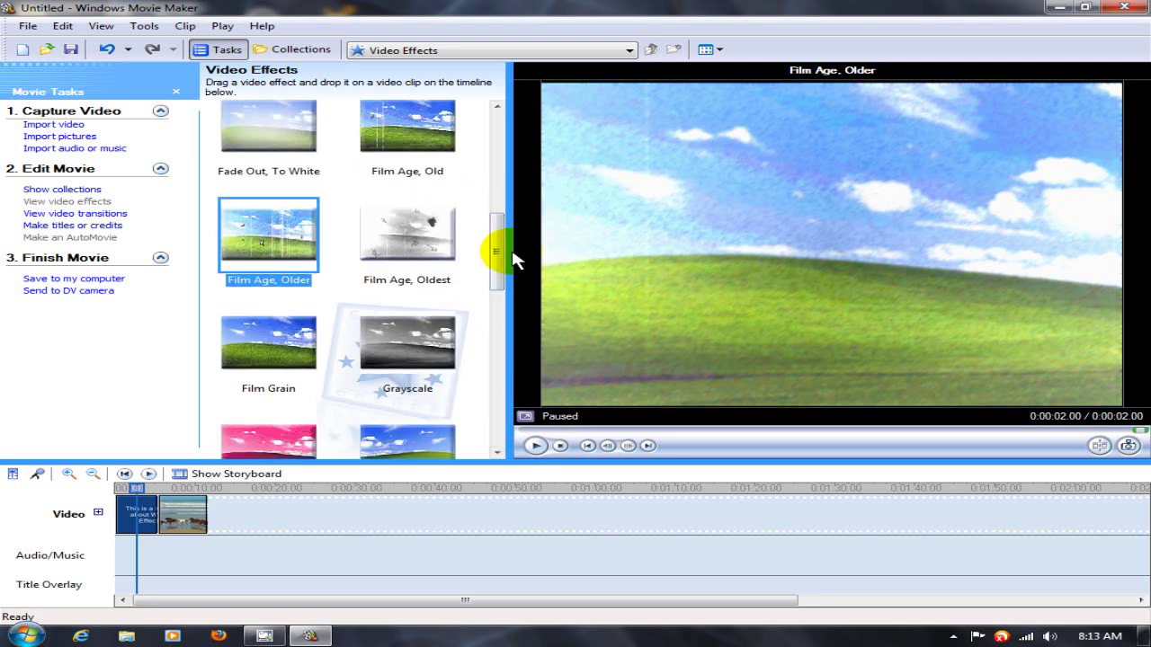
- Apply the Film Age, Older effect to the title clip on the timeline
click(266, 230)
drag(259, 231, 130, 514)
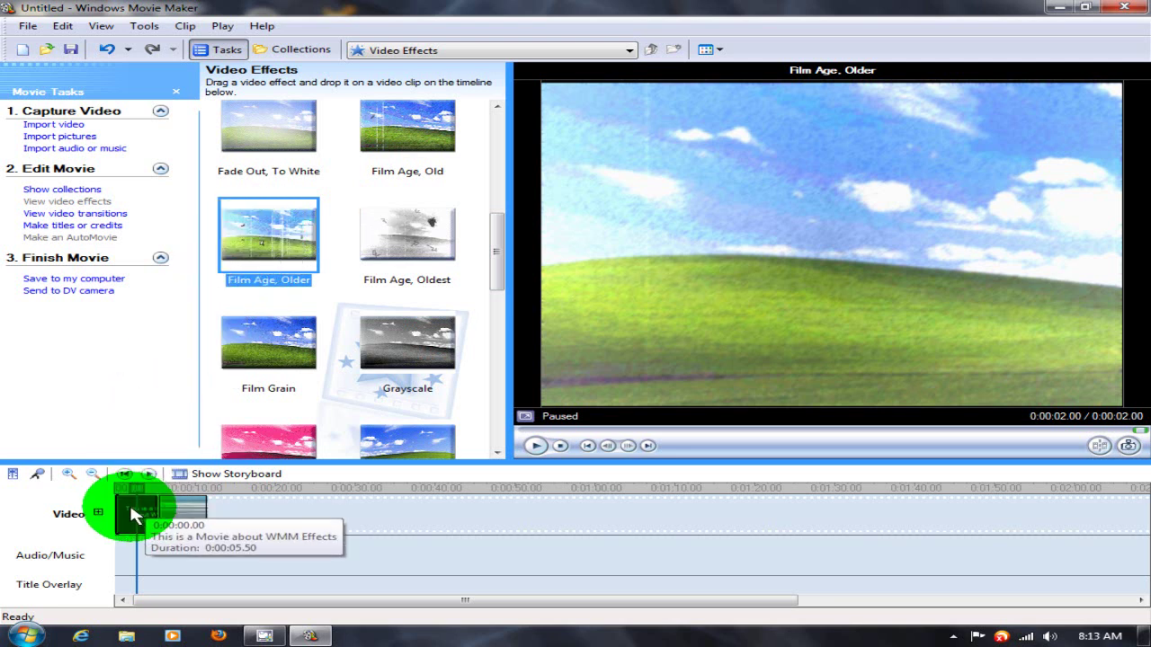
drag(130, 508, 131, 508)
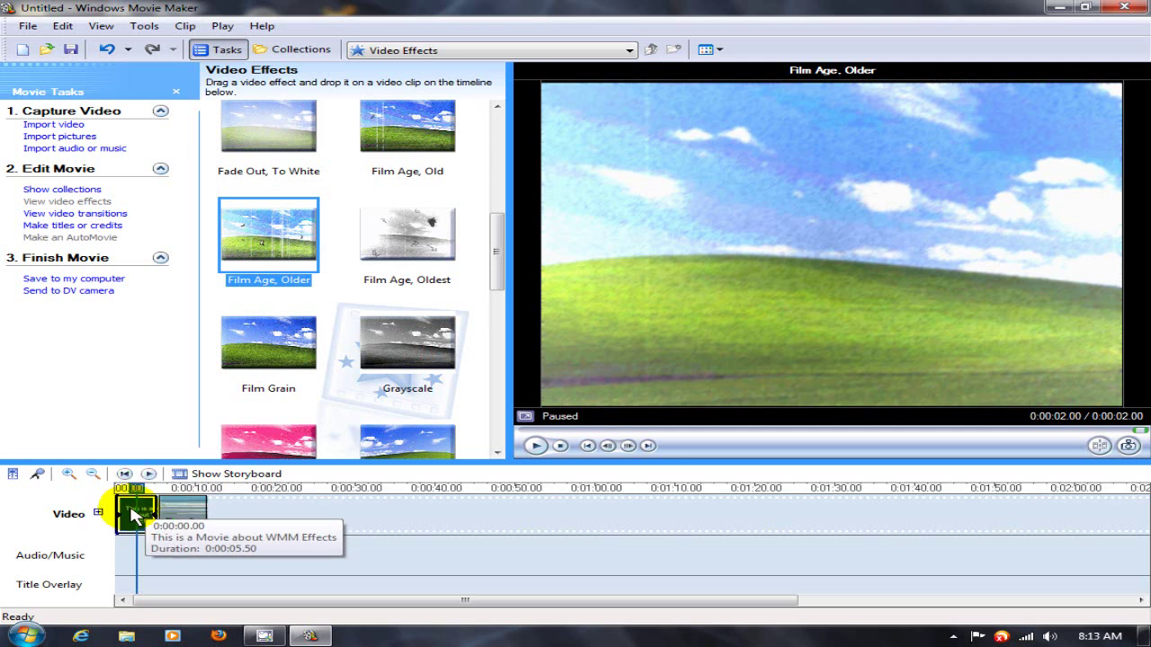
- Play the movie from the start, pausing on the aged title and at 6.58 seconds
click(124, 474)
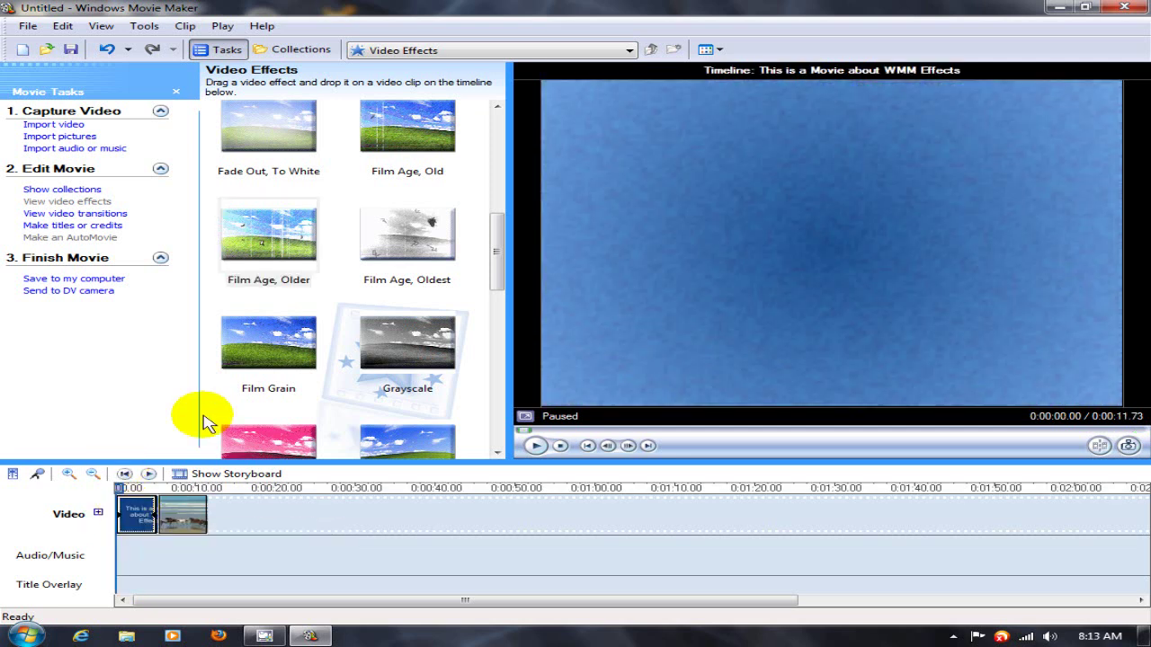
click(536, 447)
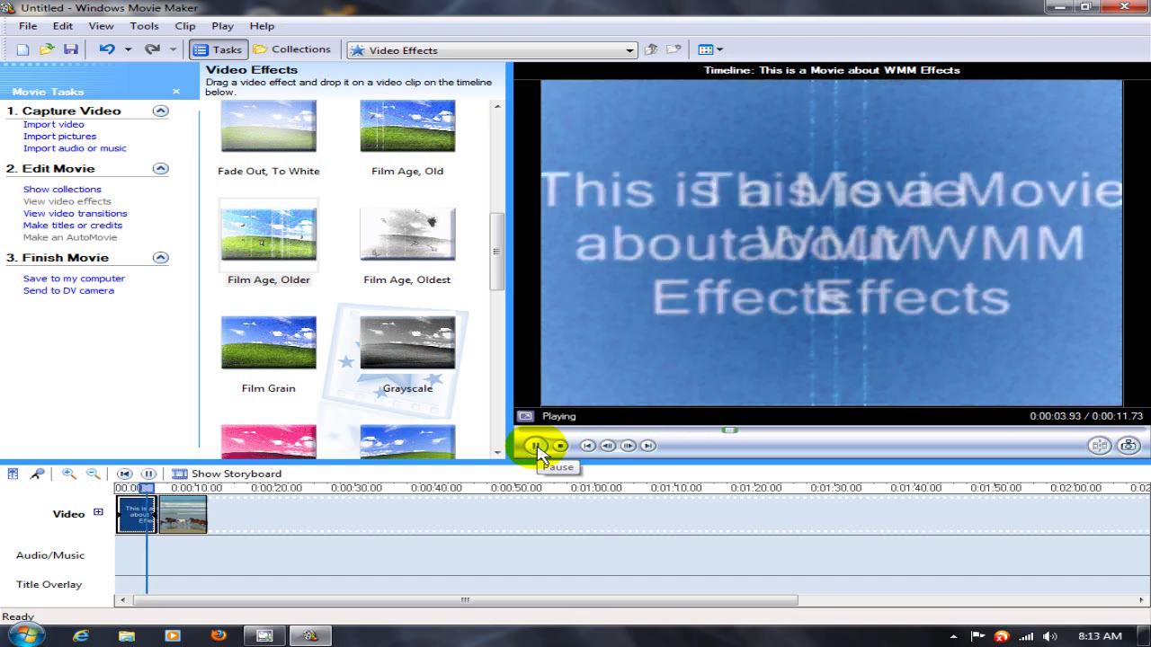
click(536, 446)
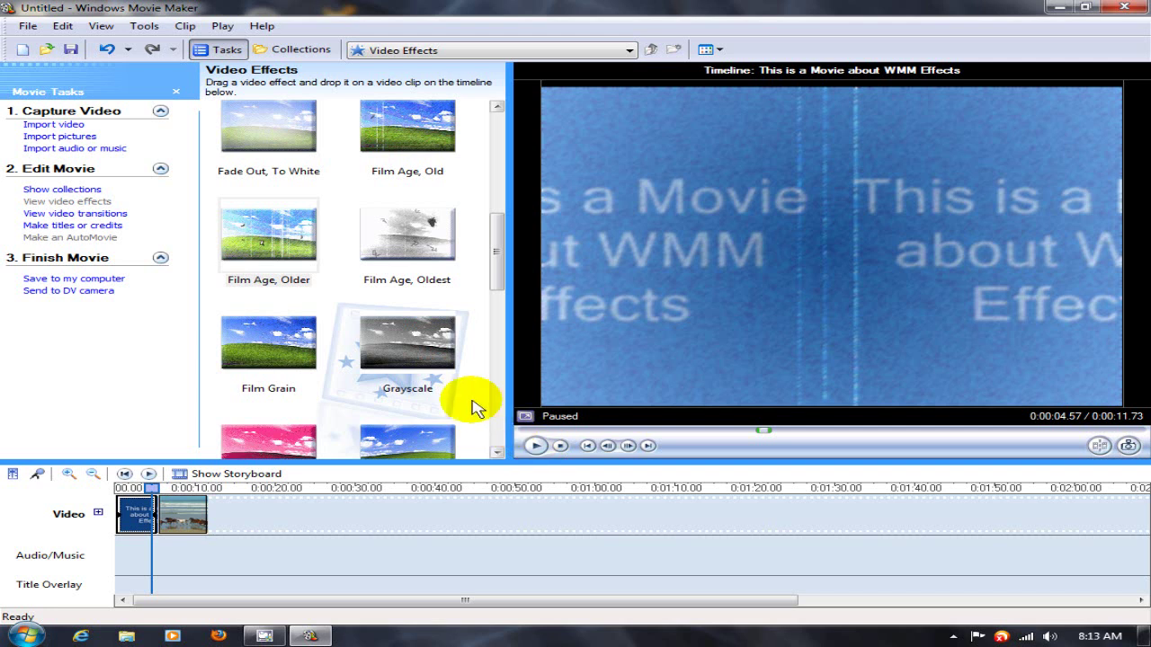
click(537, 447)
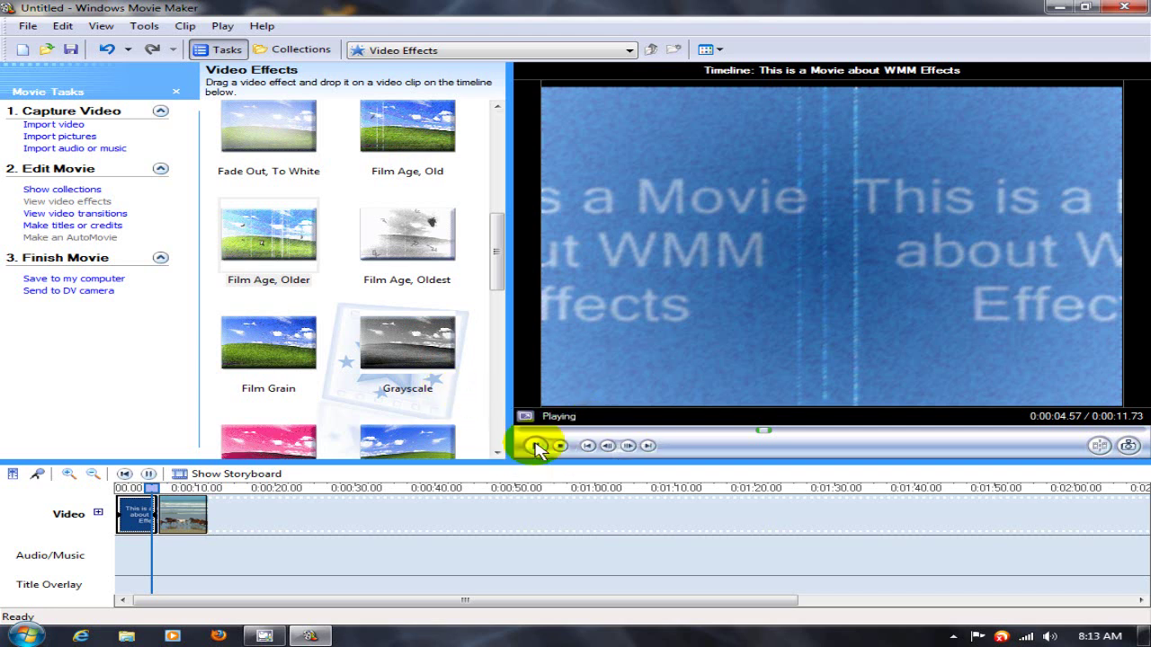
click(536, 447)
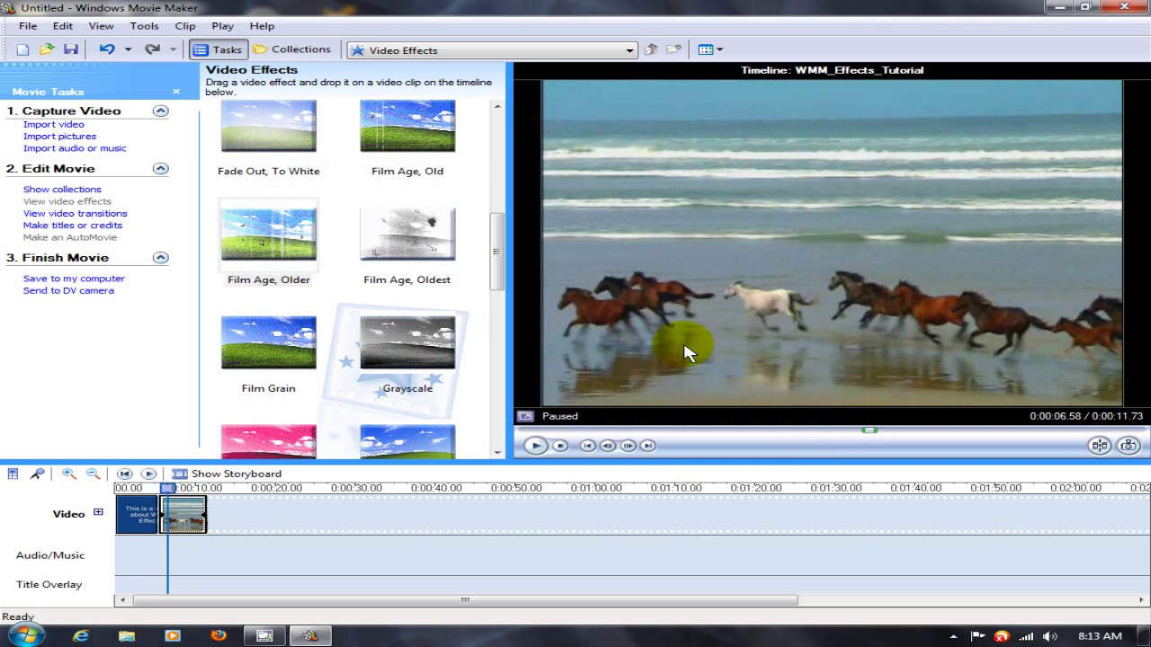
- Drop Film Age, Older onto the second timeline clip and preview it at 5.47 seconds
drag(387, 358, 184, 526)
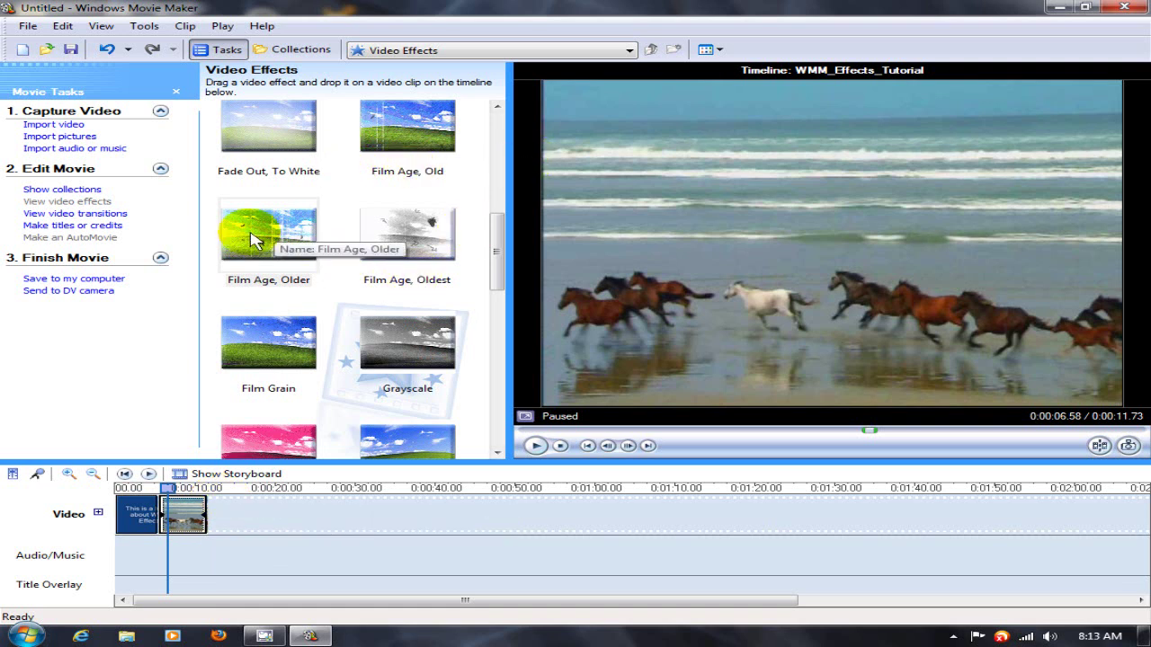
mouse_move(257, 241)
mouse_down()
mouse_move(190, 450)
mouse_move(186, 522)
mouse_up()
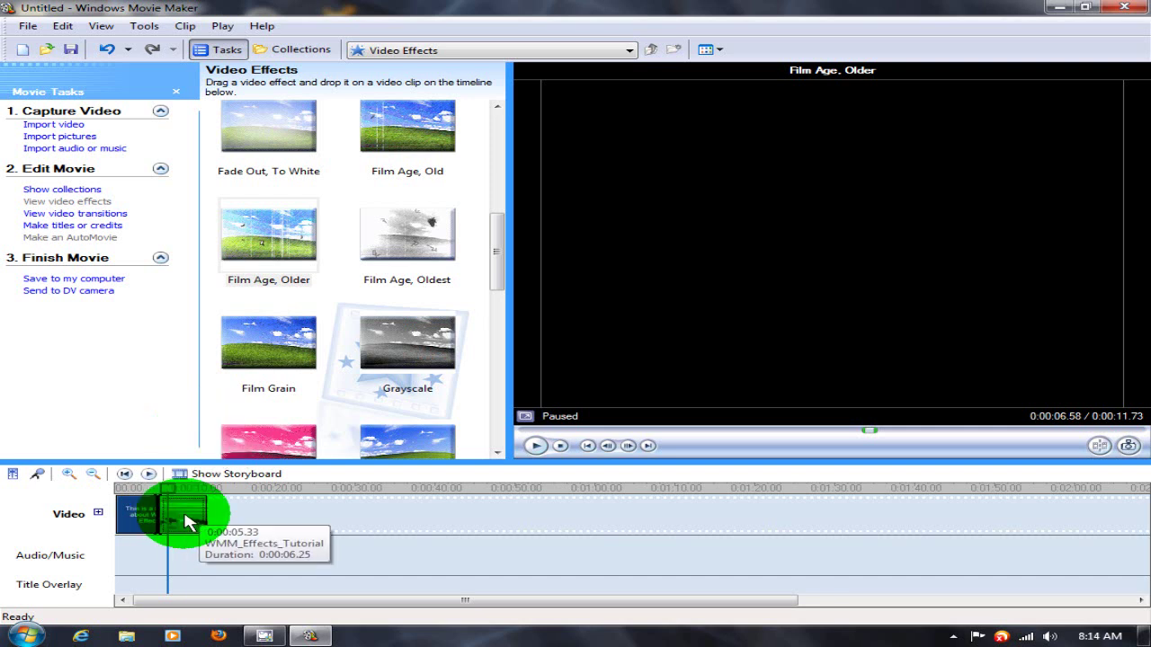
click(186, 521)
click(186, 521)
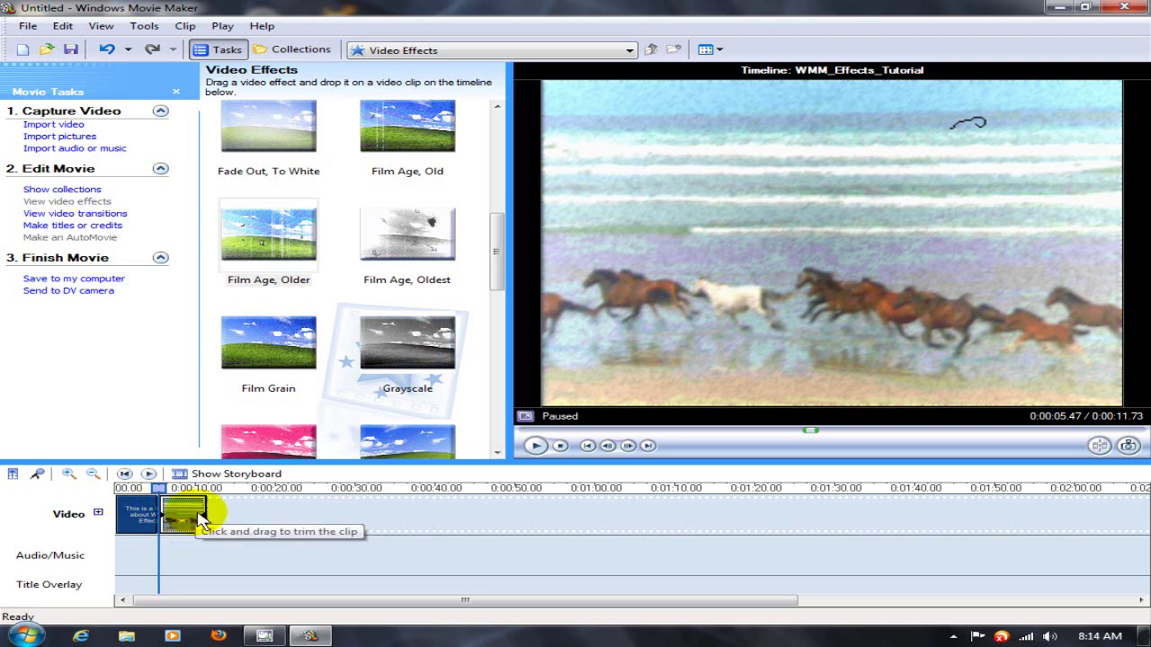
click(589, 447)
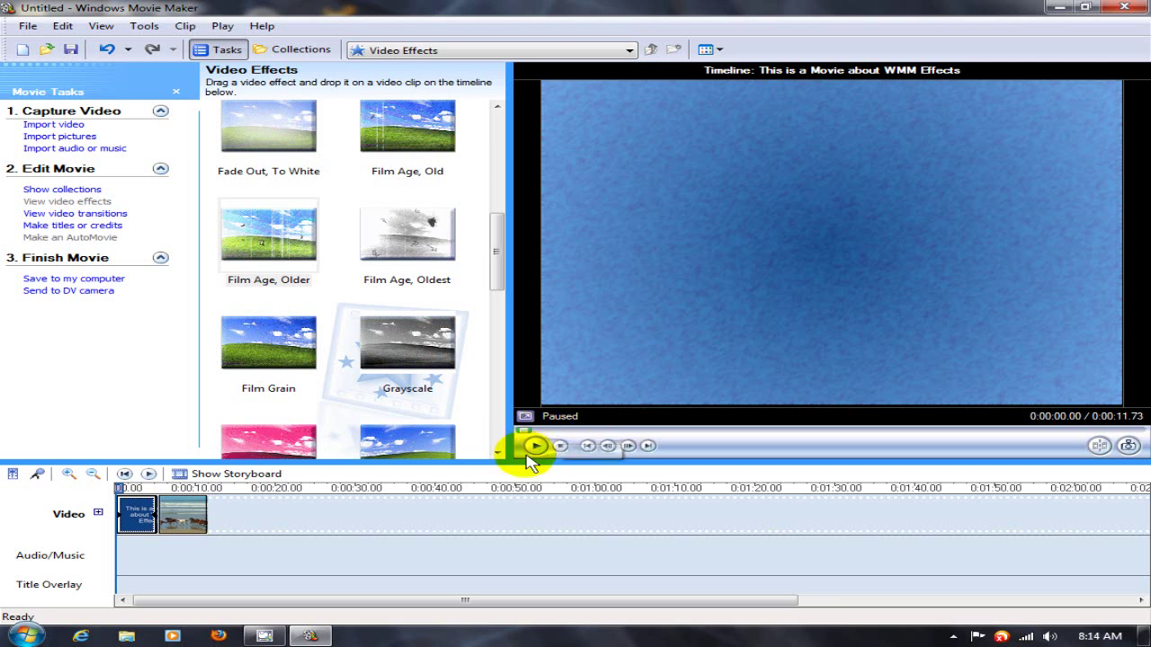
click(535, 447)
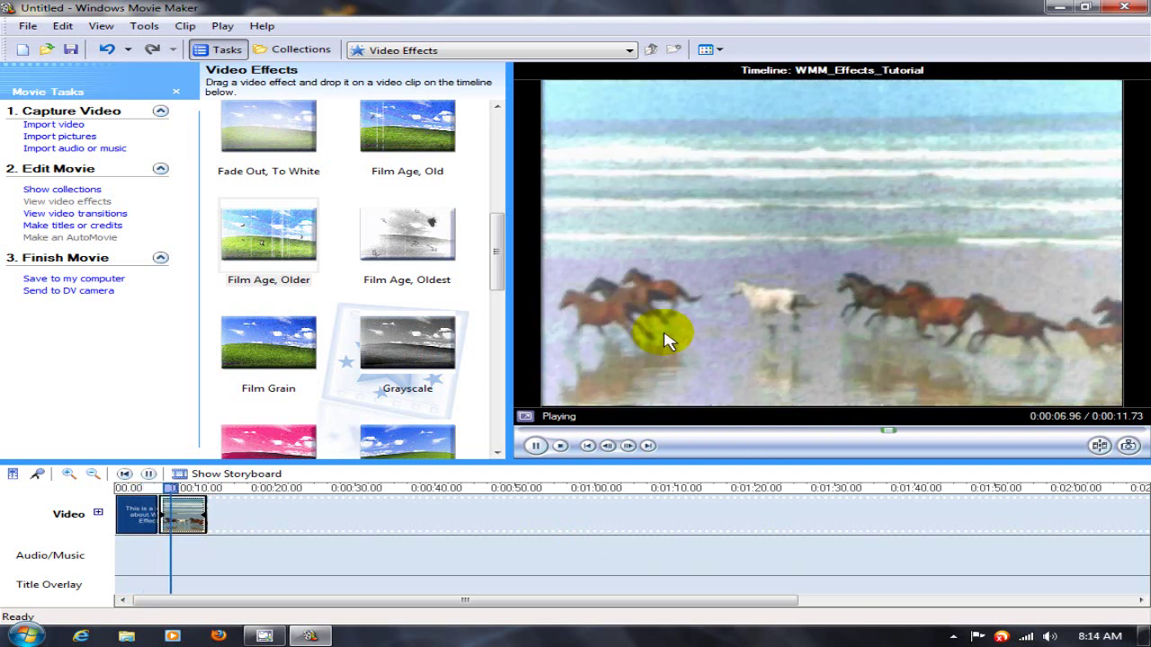
click(535, 446)
click(535, 446)
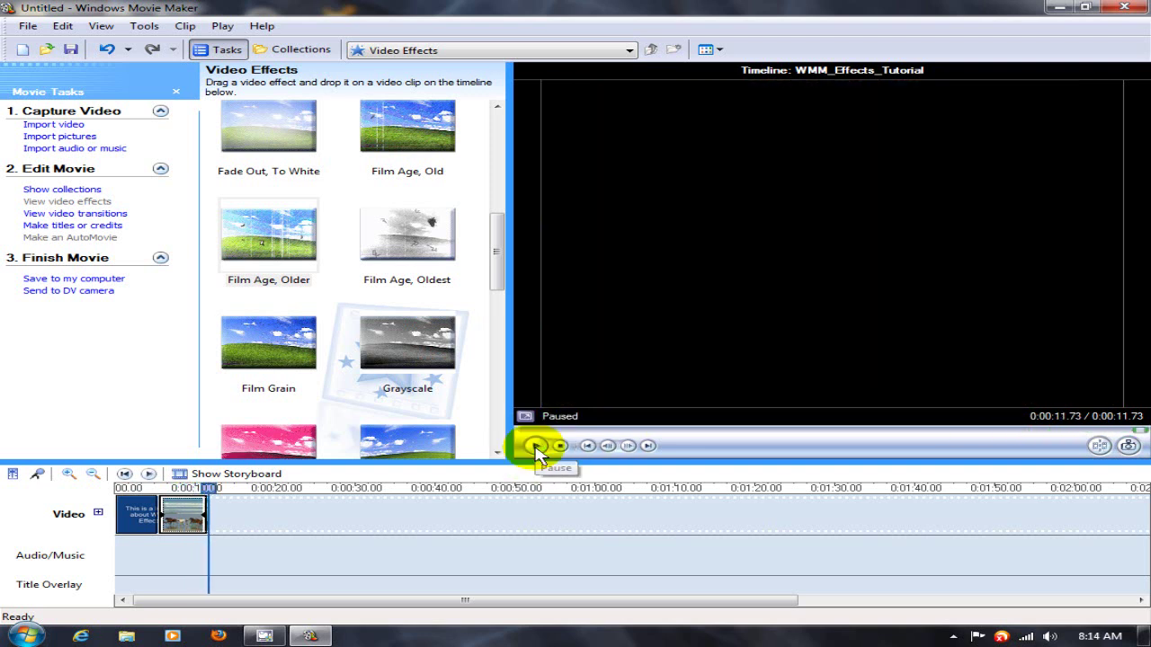
click(586, 445)
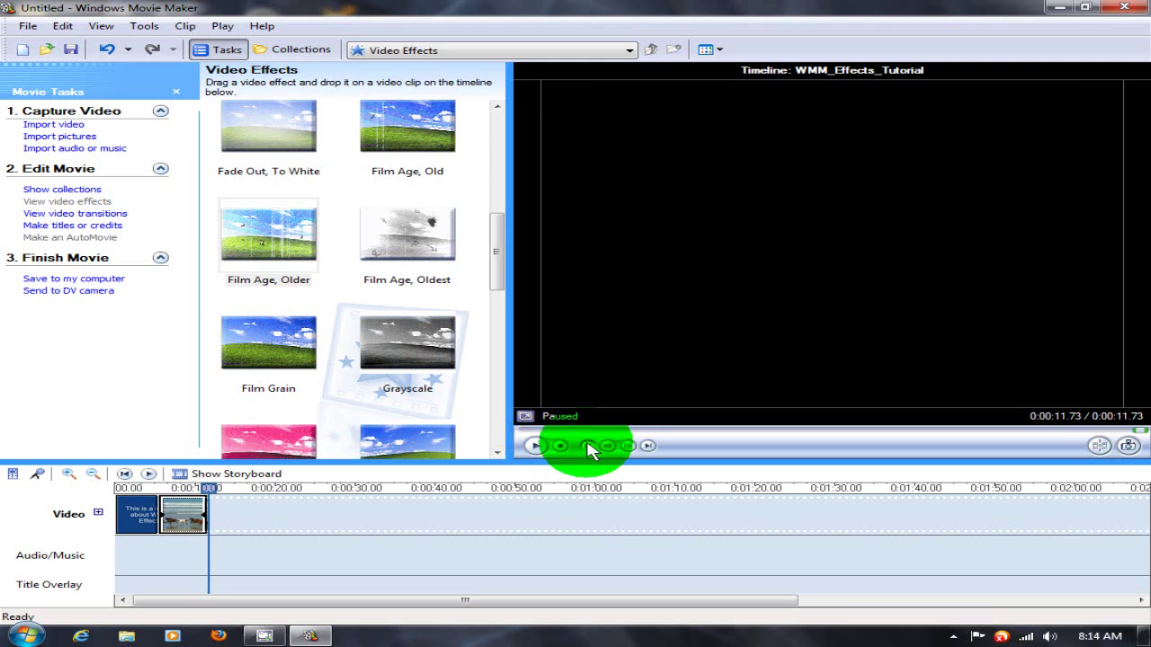